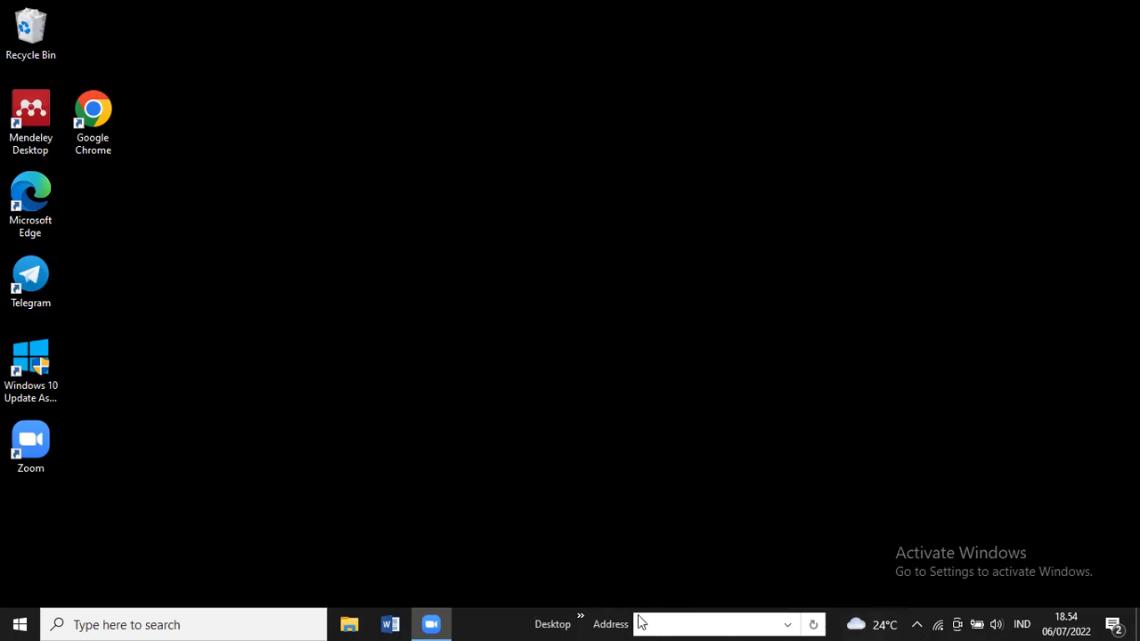
# - Launch Access 2013 and dismiss the Office activation wizard
pyautogui.click(241, 623)
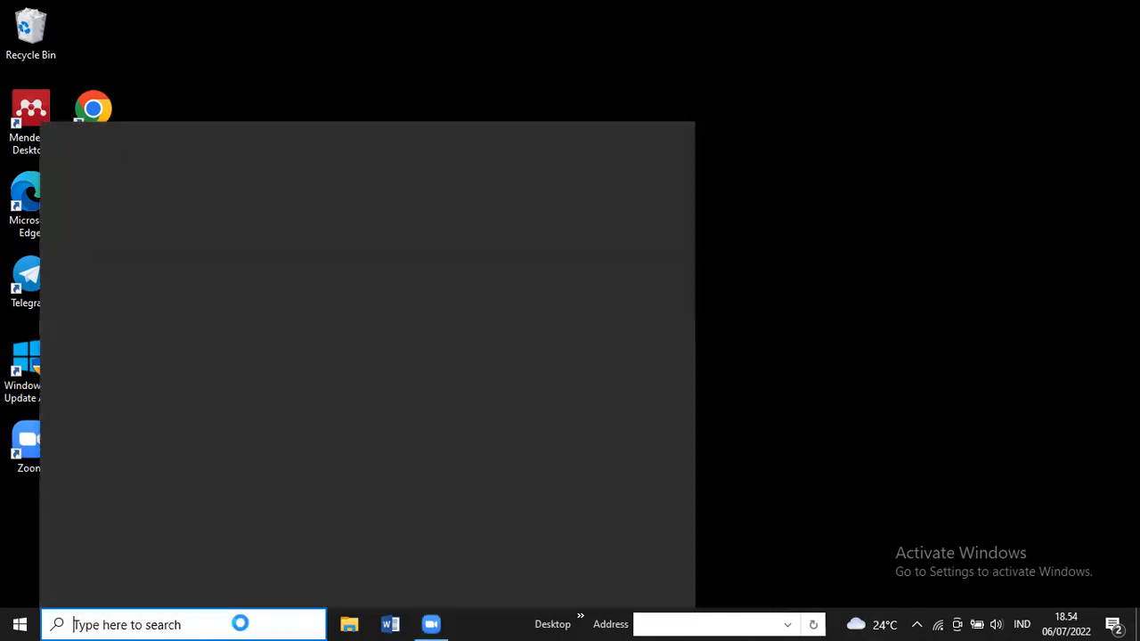
pyautogui.write('AC')
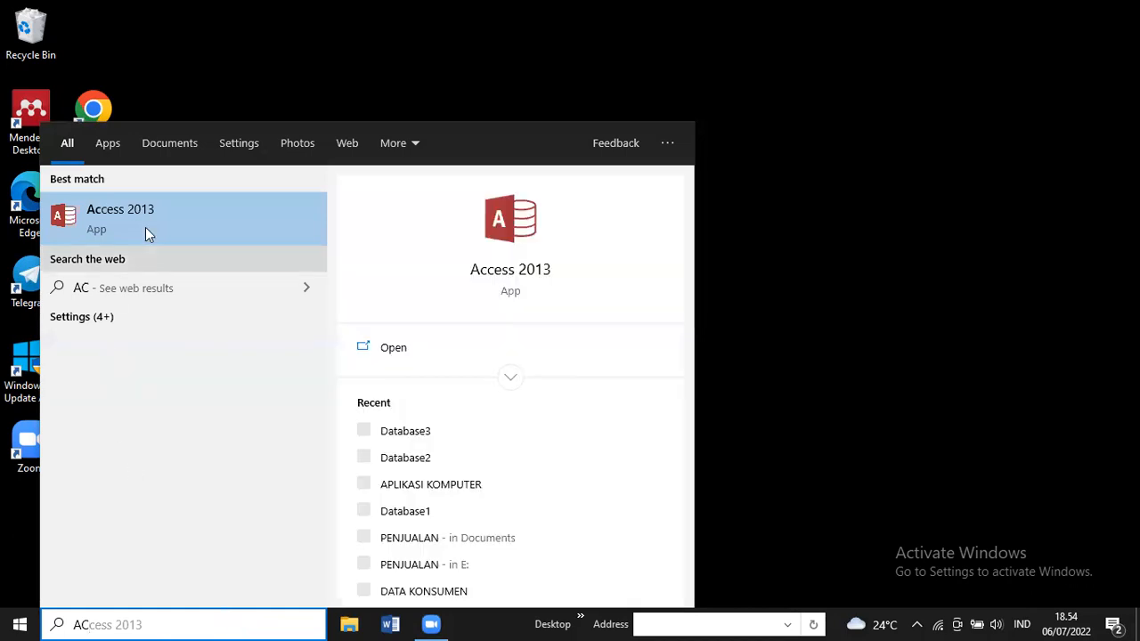
pyautogui.click(155, 221)
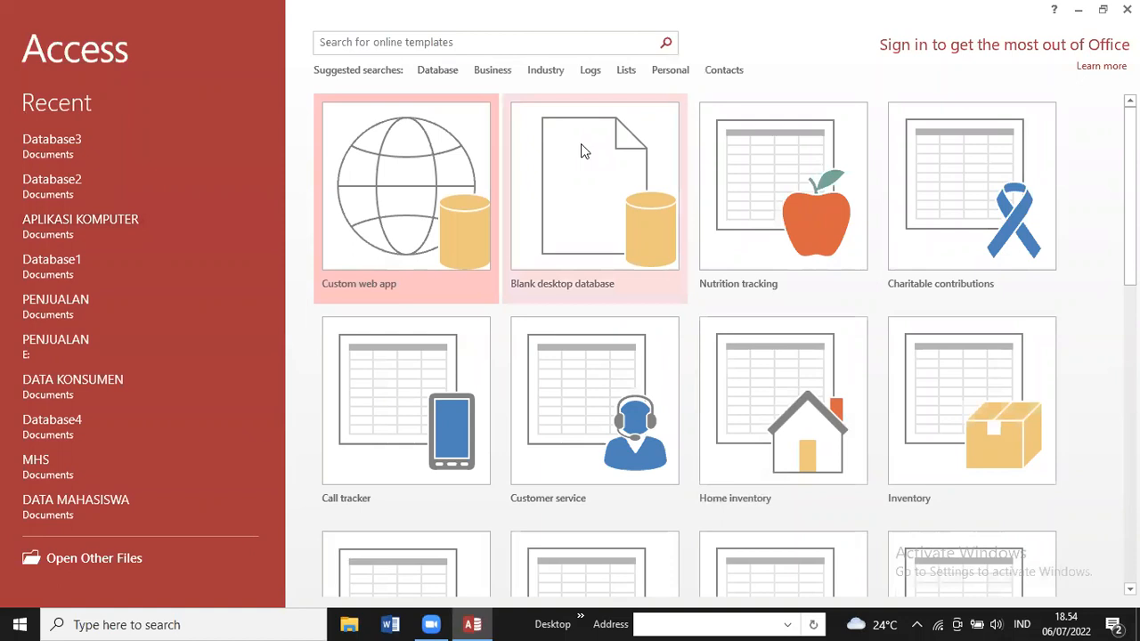
pyautogui.click(566, 295)
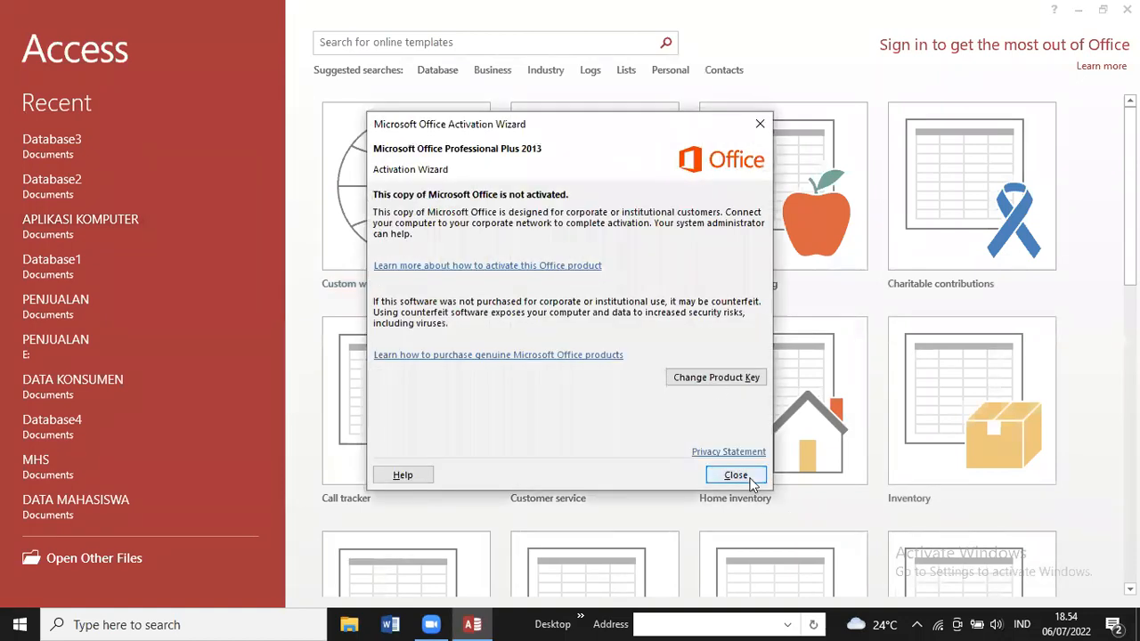
pyautogui.click(747, 479)
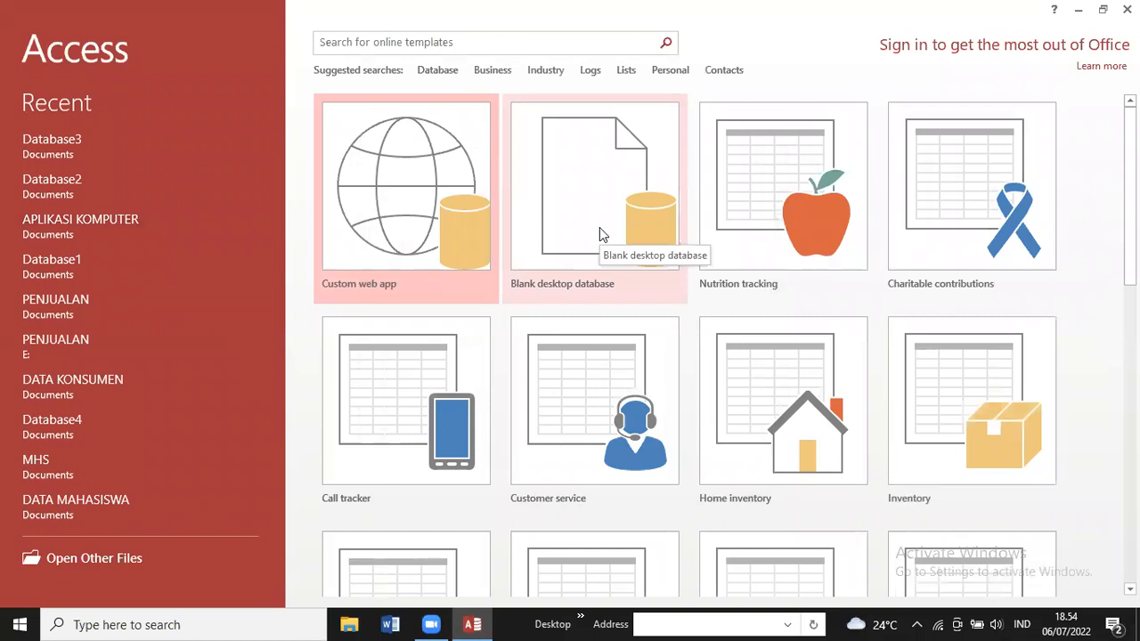
# - Create a blank desktop database named Database1.accdb in the Documents folder
pyautogui.click(600, 229)
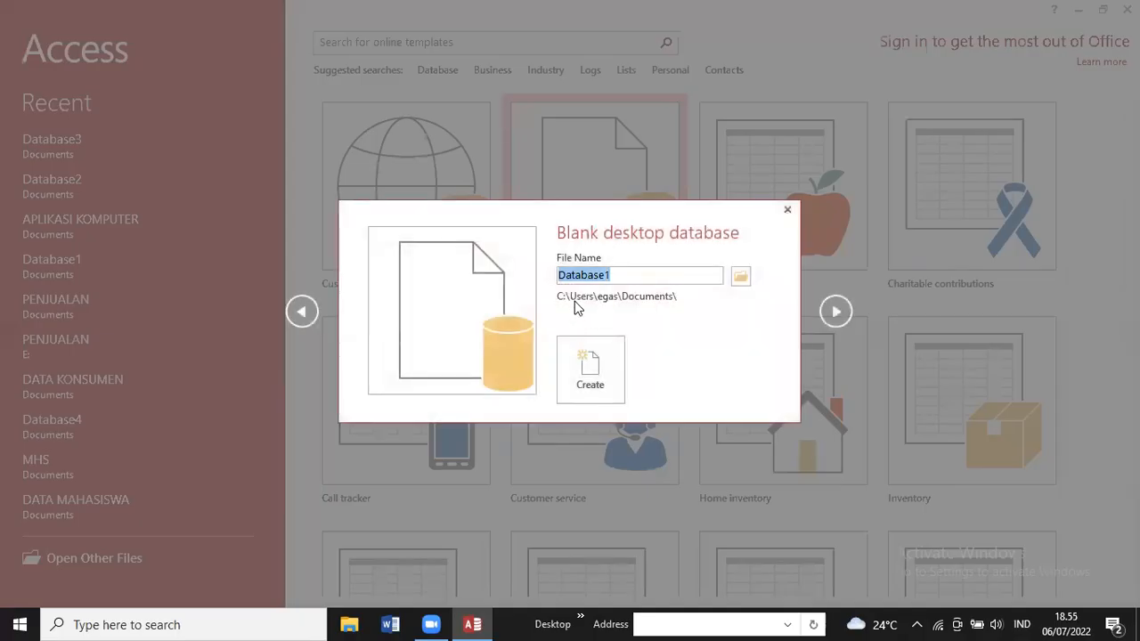
pyautogui.click(741, 277)
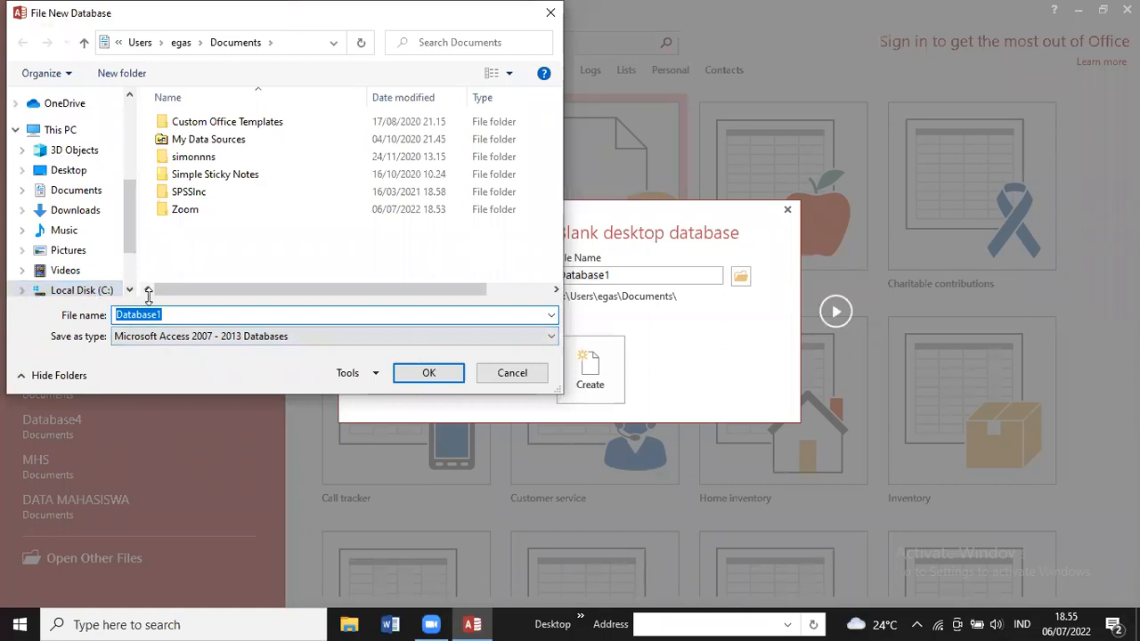
pyautogui.click(441, 374)
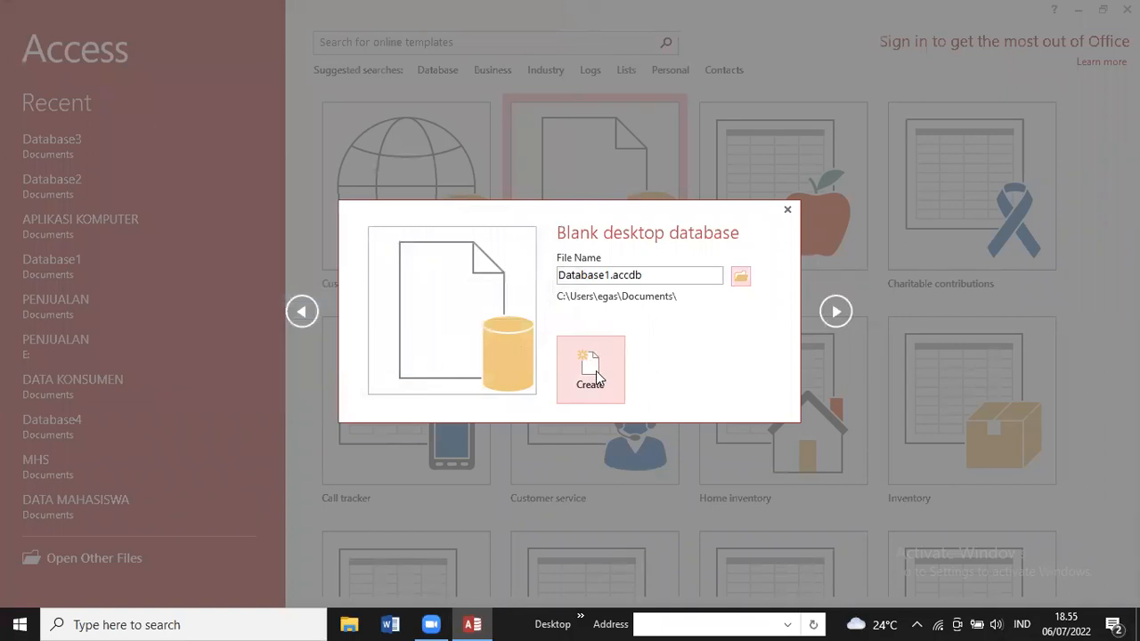
pyautogui.click(593, 375)
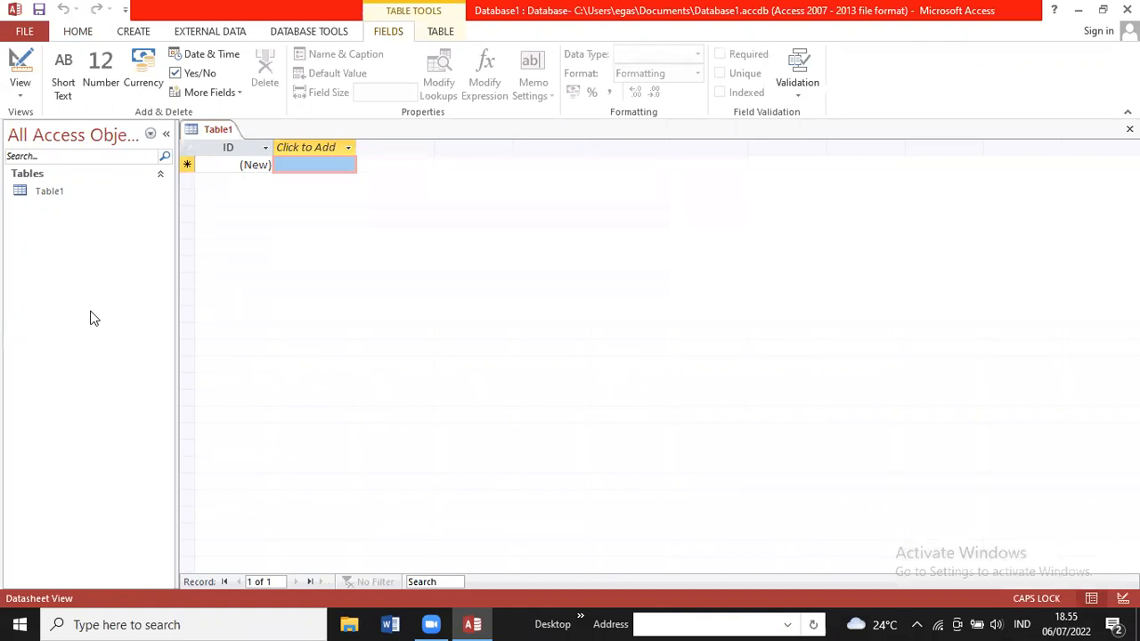
pyautogui.moveTo(20, 190); pyautogui.dragTo(40, 122)
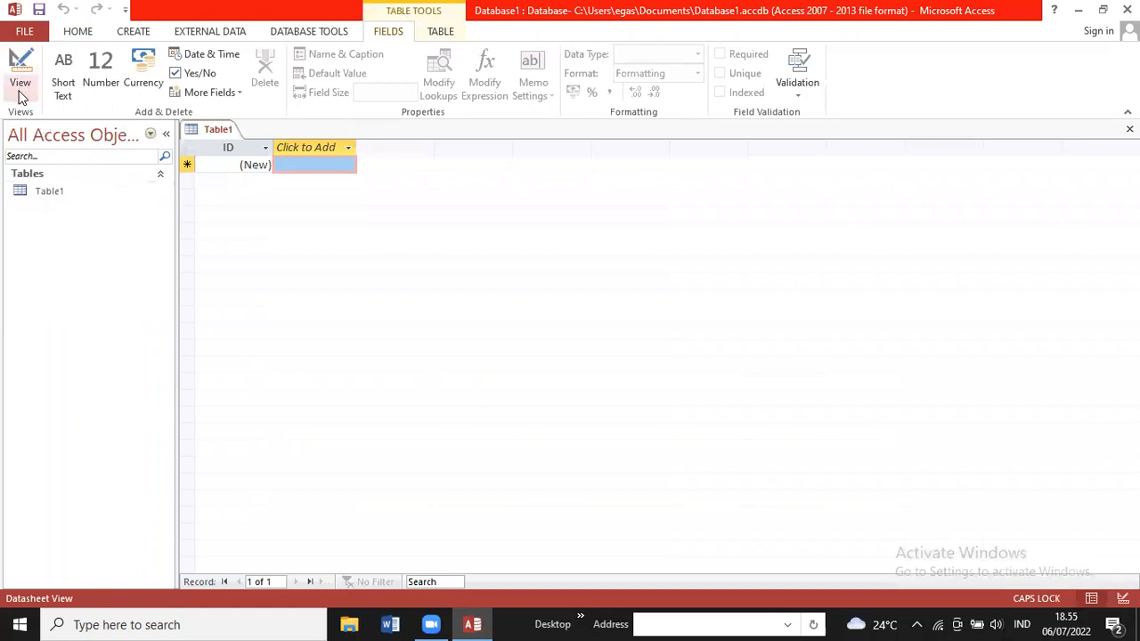
pyautogui.click(21, 93)
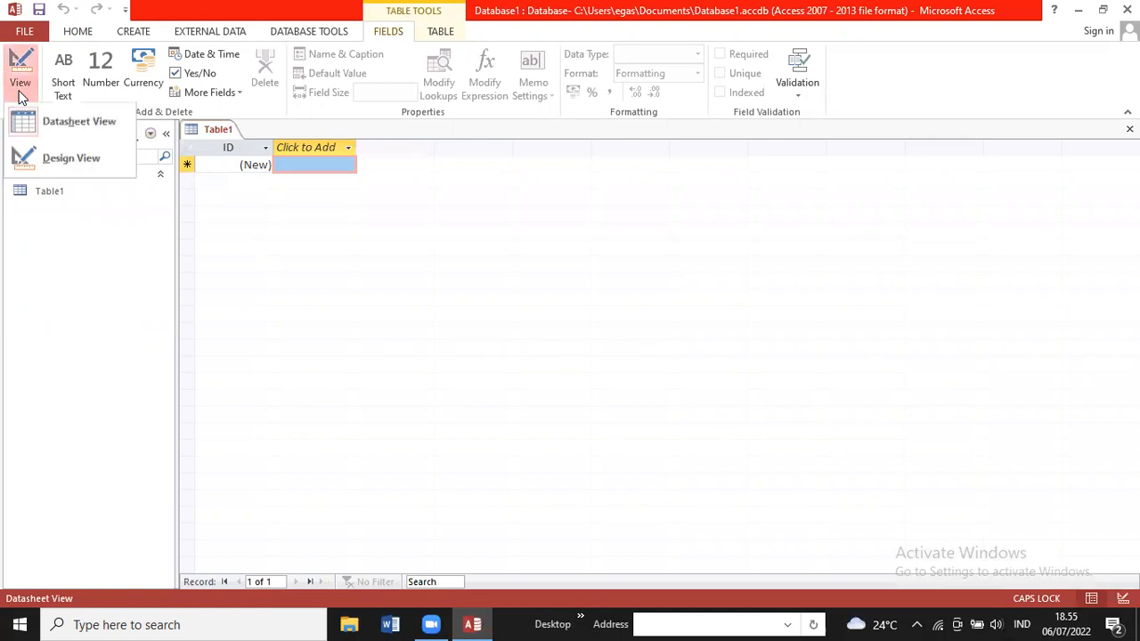
pyautogui.click(79, 131)
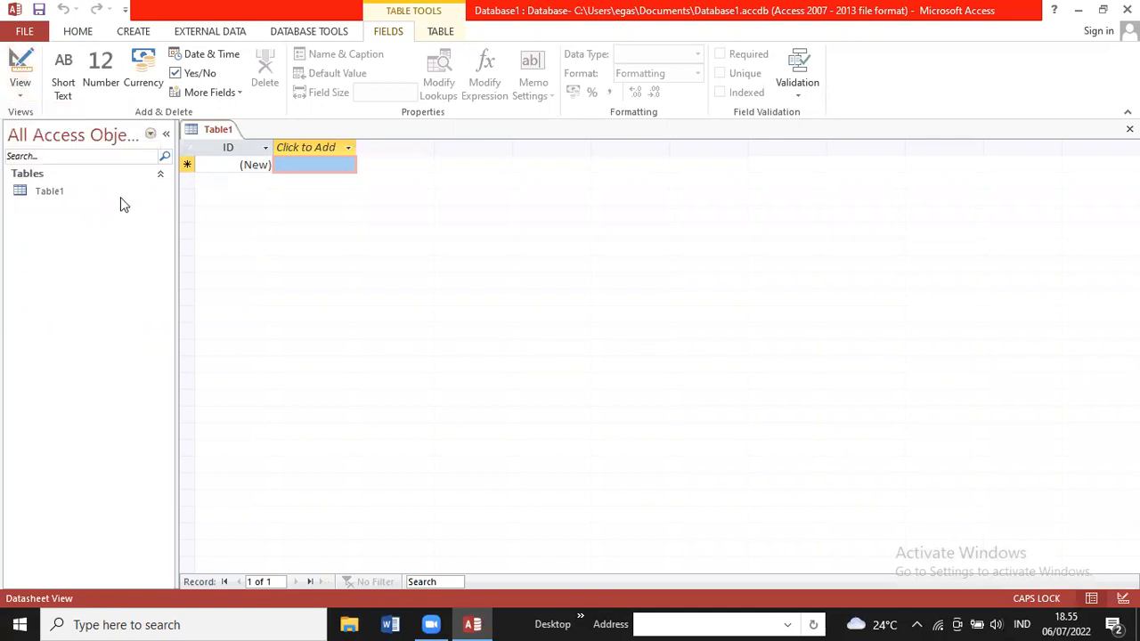
# - Save the new empty table under the name MHS
pyautogui.click(223, 141)
pyautogui.rightClick(222, 139)
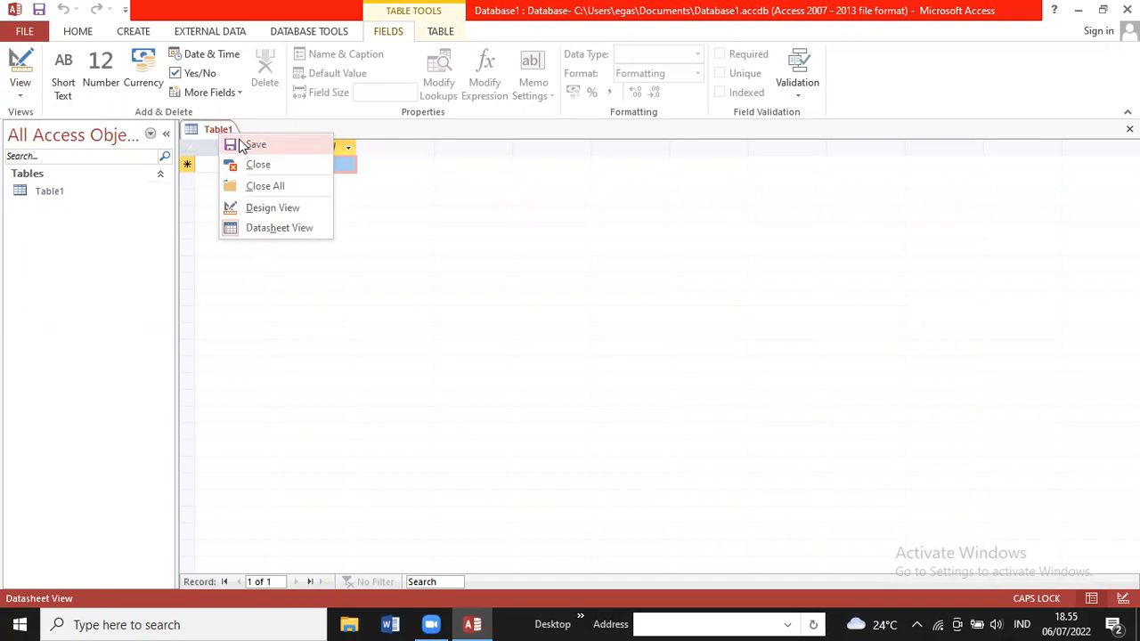
pyautogui.click(241, 145)
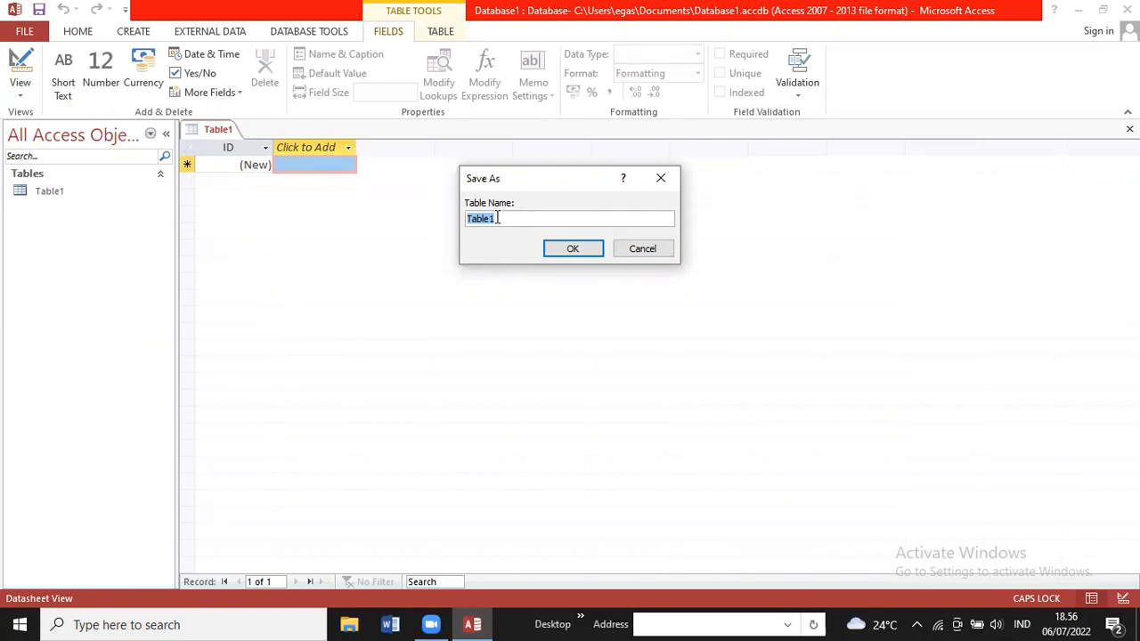
pyautogui.write('NIM')
pyautogui.press('BackSpace')
pyautogui.press('BackSpace')
pyautogui.press('BackSpace')
pyautogui.write('MHS')
pyautogui.click(562, 252)
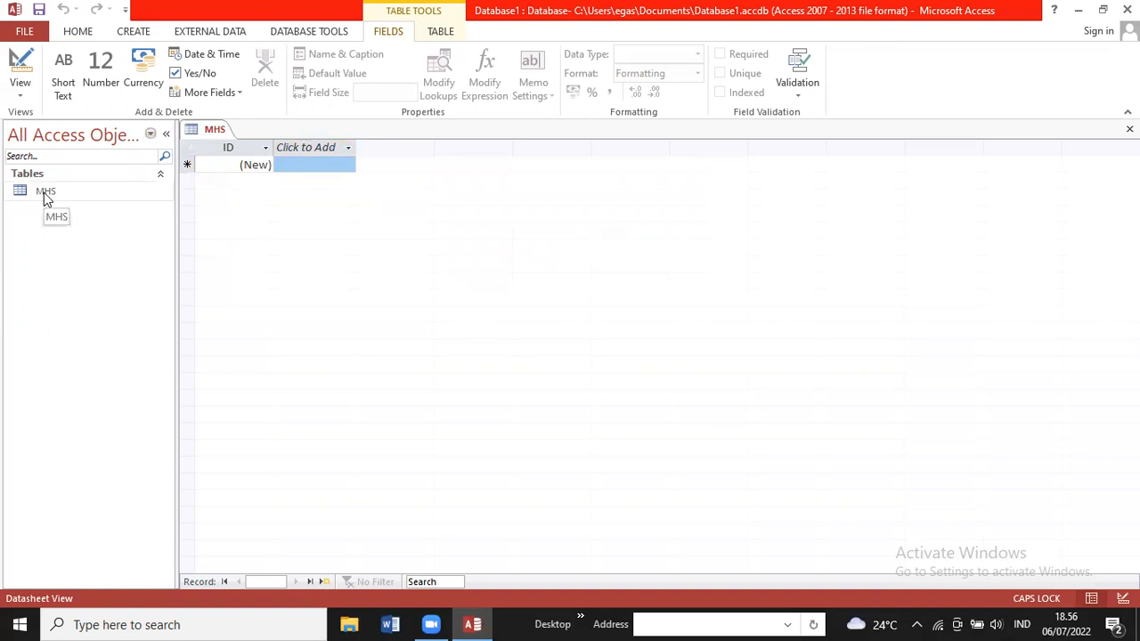
pyautogui.rightClick(201, 132)
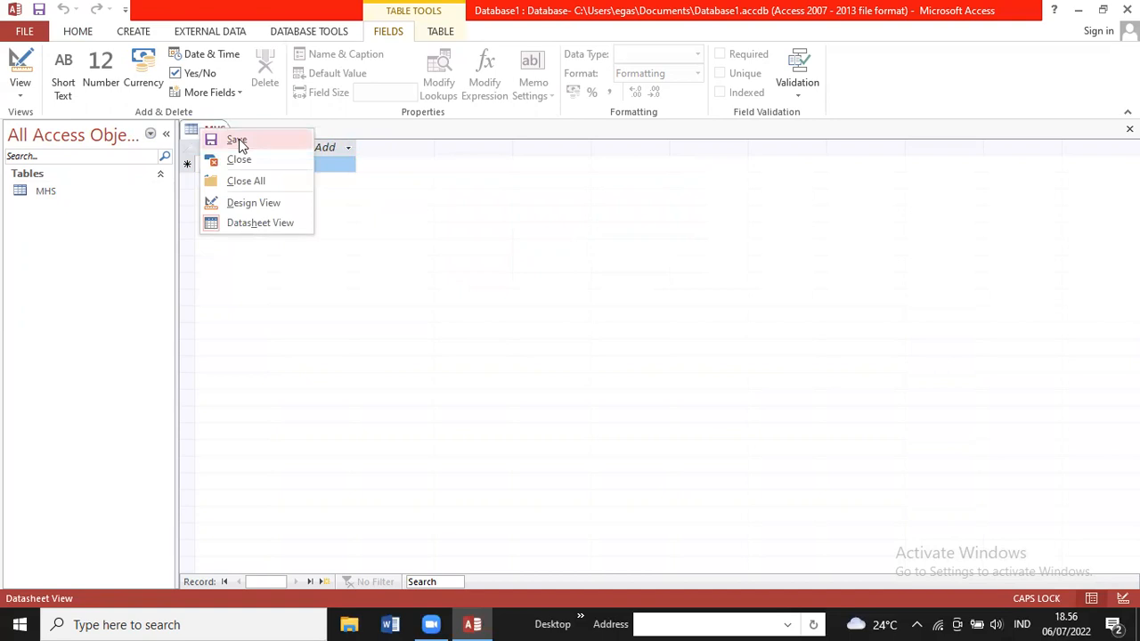
pyautogui.click(368, 249)
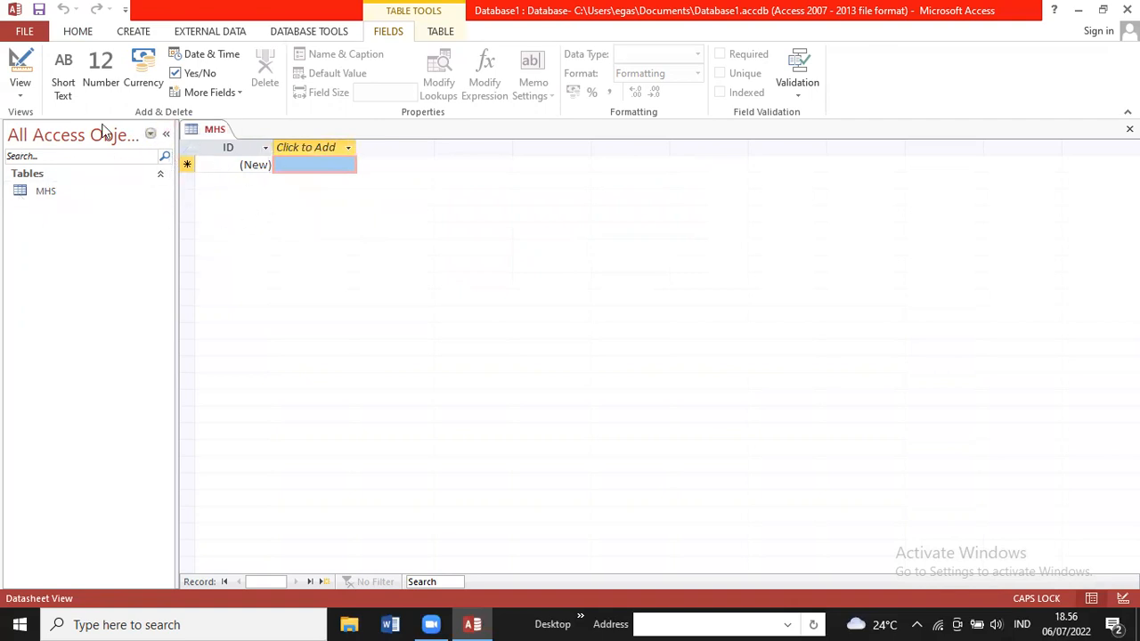
# - Switch the MHS table to Design View and rename its ID field to NIM
pyautogui.click(22, 98)
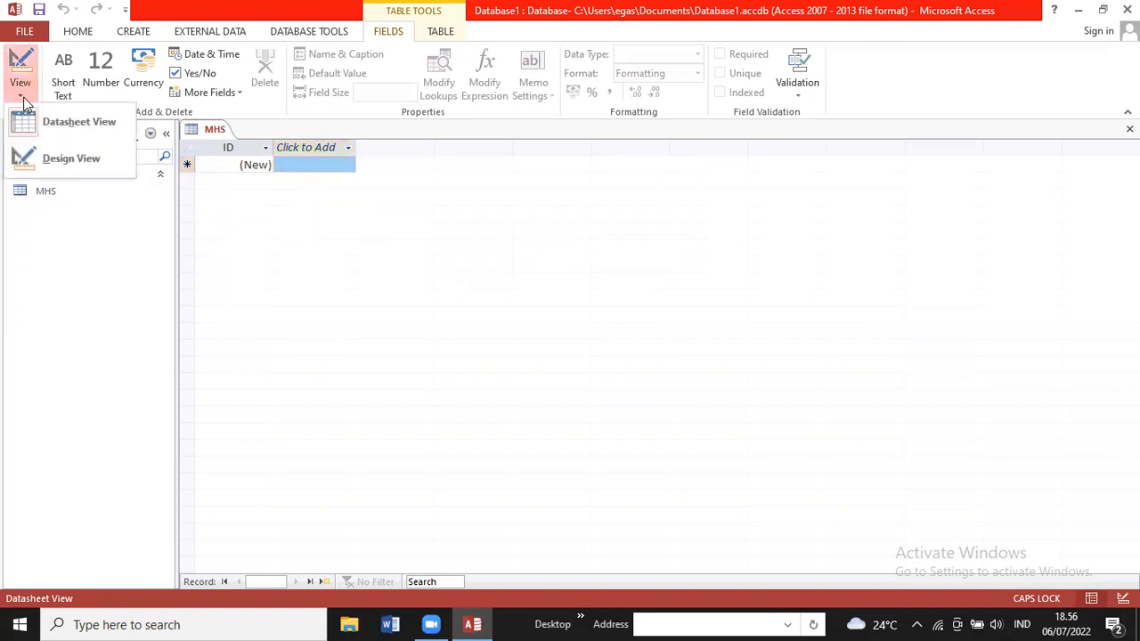
pyautogui.click(69, 157)
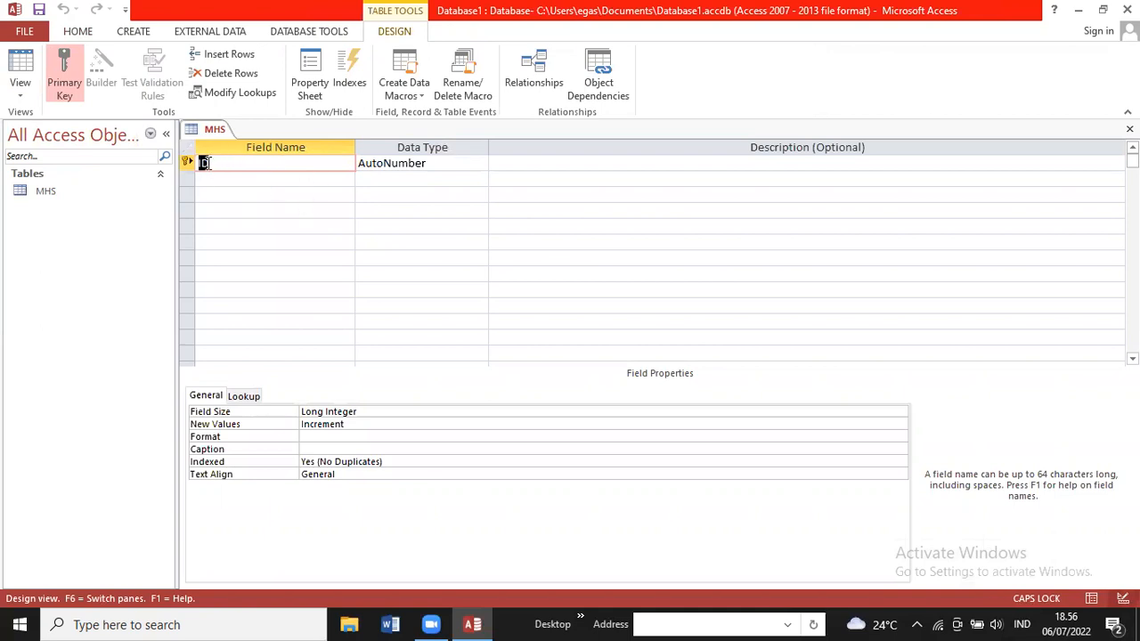
pyautogui.write('NIM')
# - Add the fields NAMA, TGL_LAHIR and ALAMAT below NIM, each with the Short Text data type
pyautogui.click(220, 178)
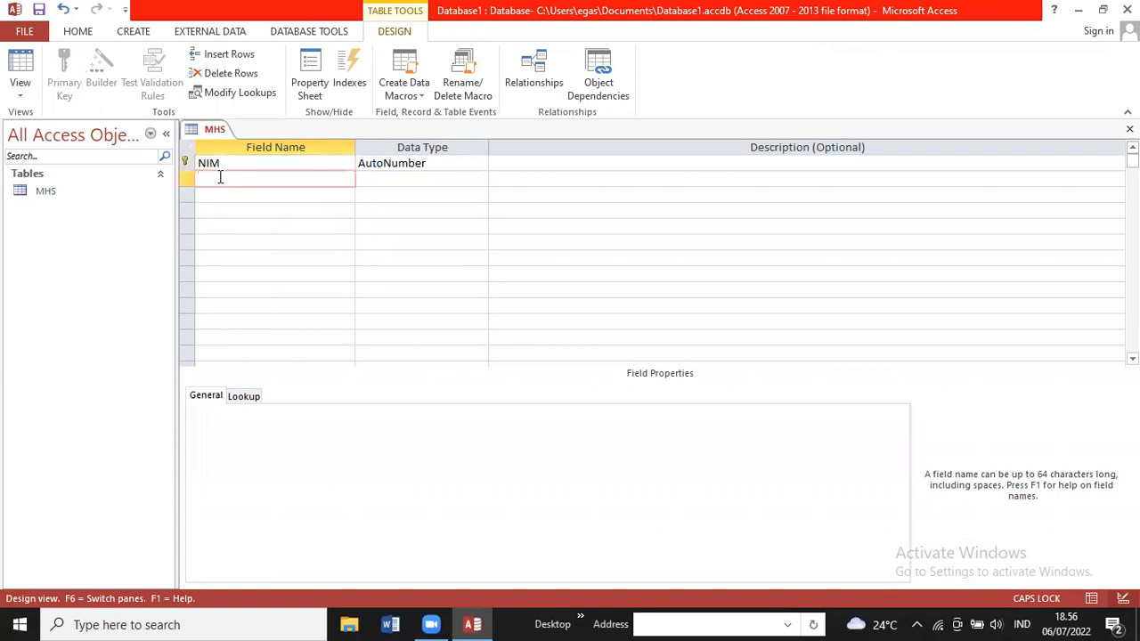
pyautogui.write('NAMA')
pyautogui.press('Tab')
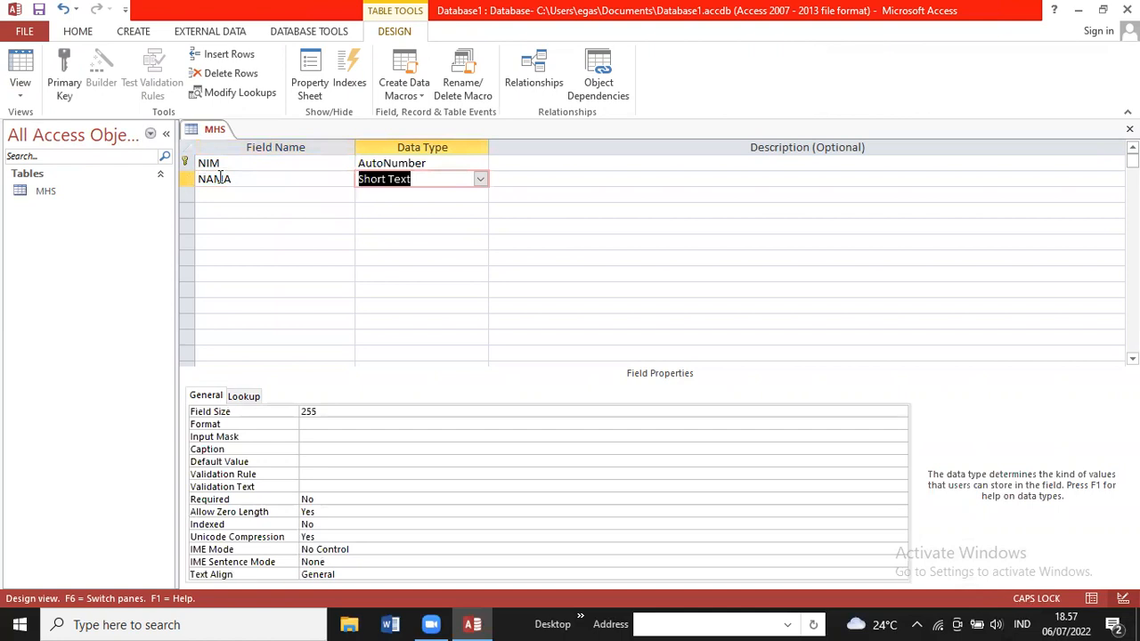
pyautogui.click(220, 191)
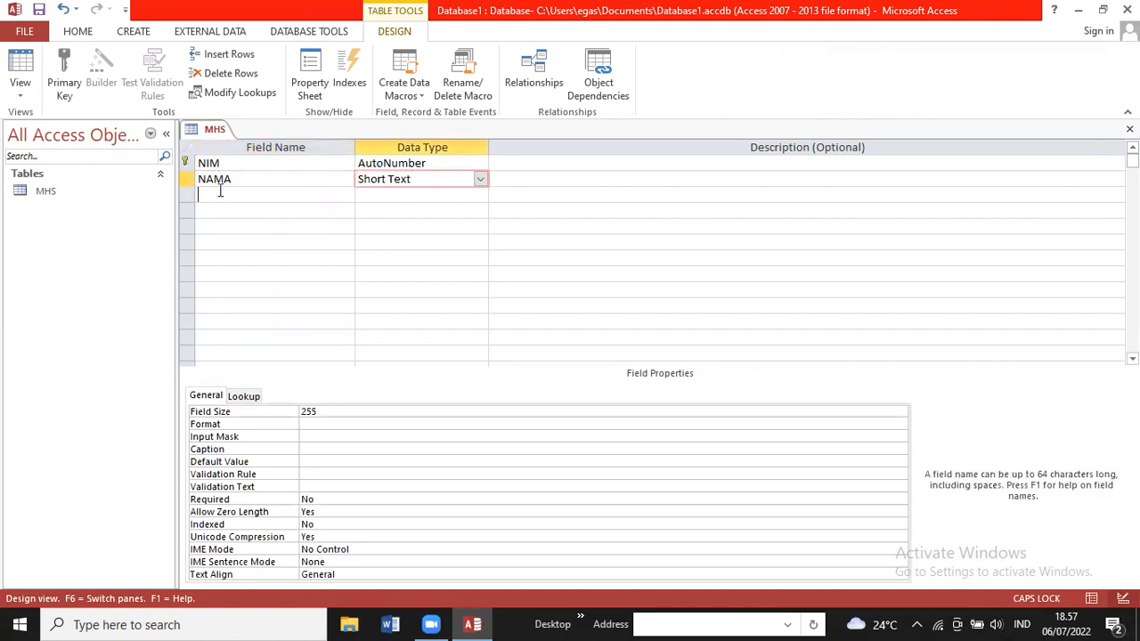
pyautogui.write('T')
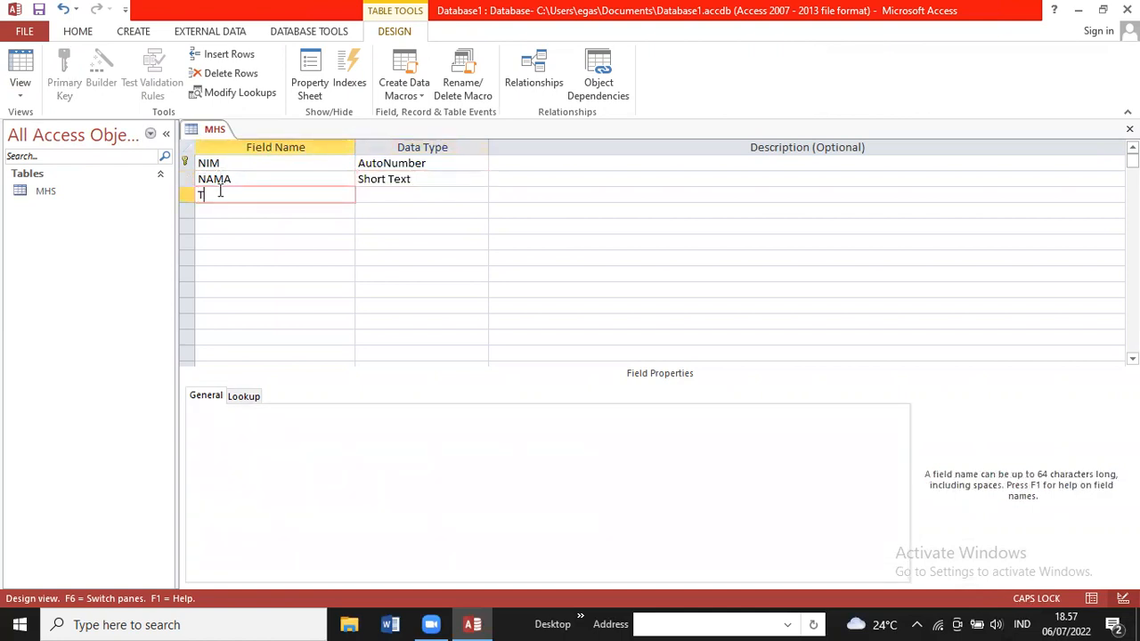
pyautogui.write('GL_LAHIR')
pyautogui.press('Tab')
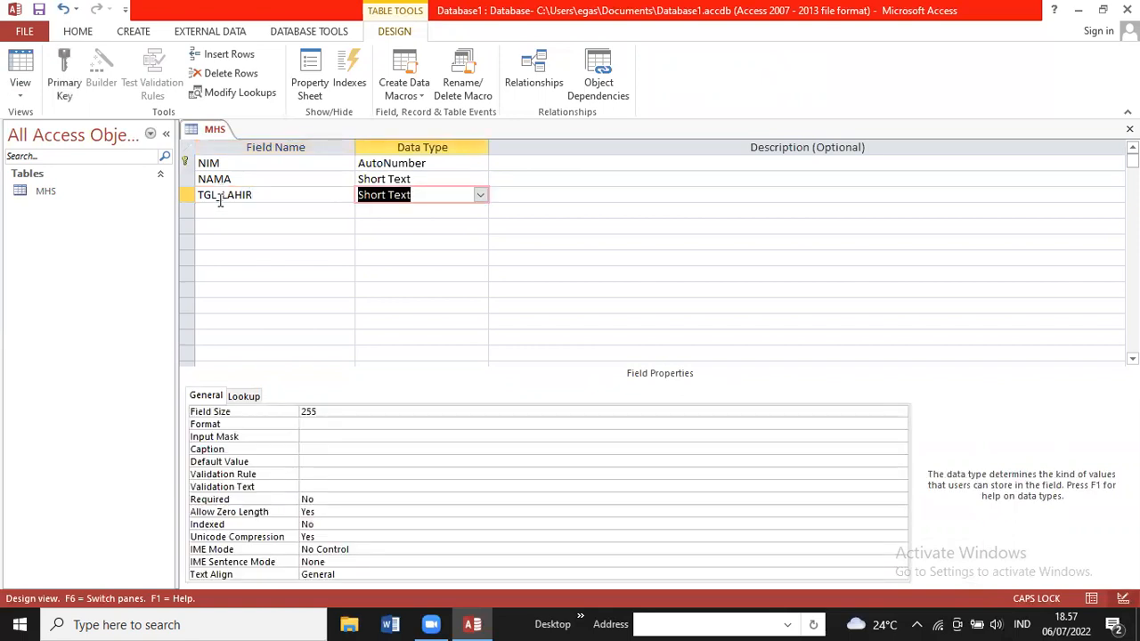
pyautogui.click(212, 210)
pyautogui.write('ALA')
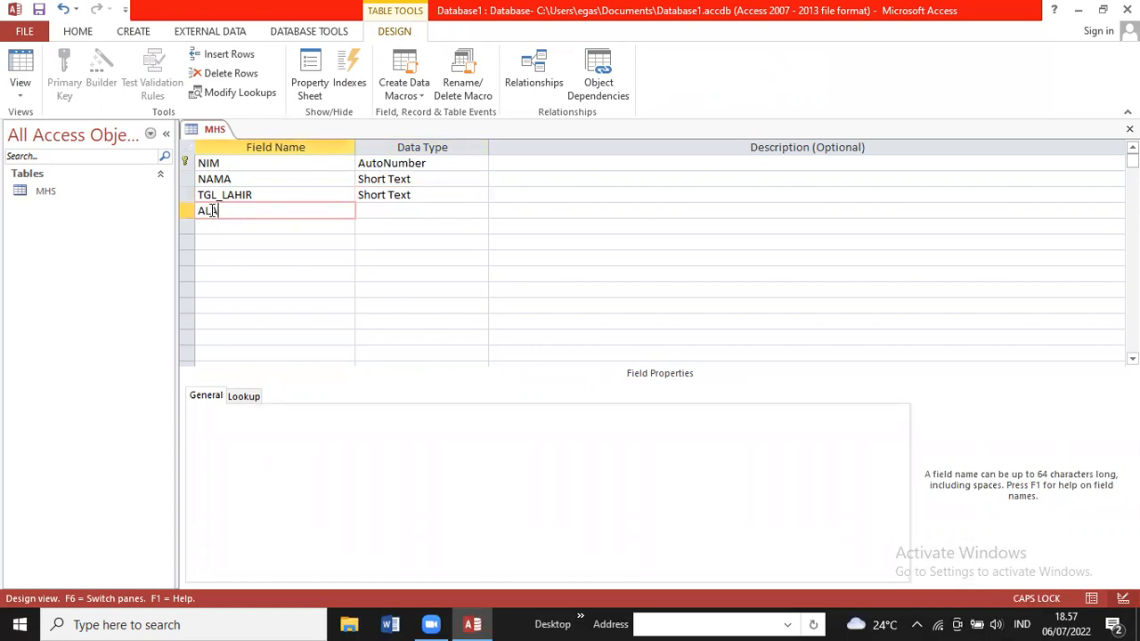
pyautogui.write('MAT')
pyautogui.click(400, 198)
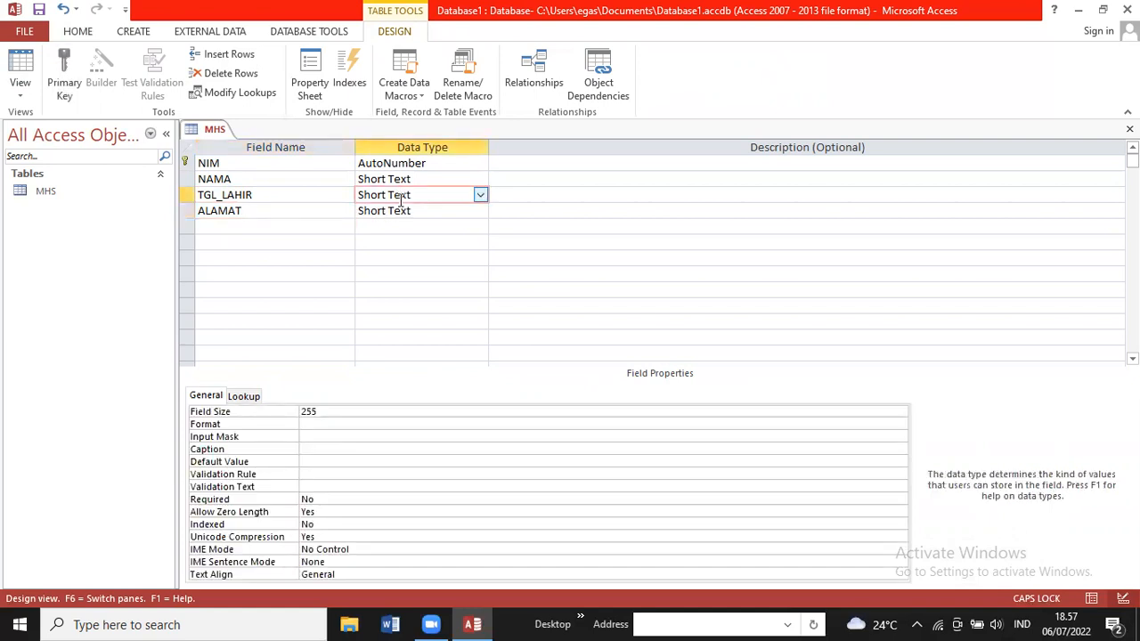
# - Set the data type of the NIM field to Short Text
pyautogui.click(431, 163)
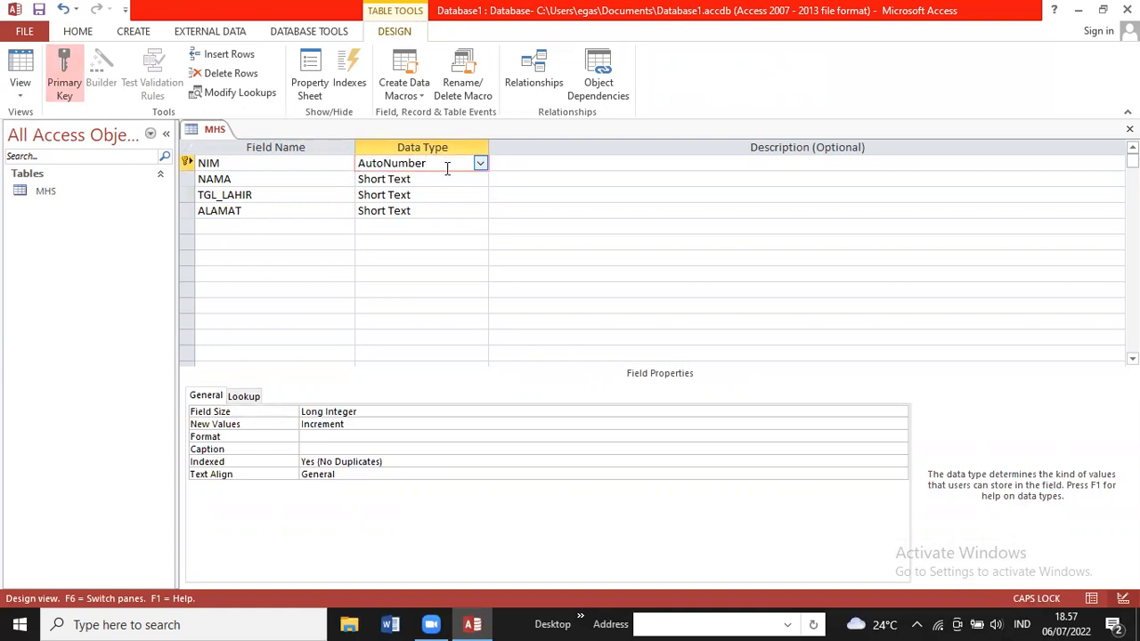
pyautogui.click(480, 164)
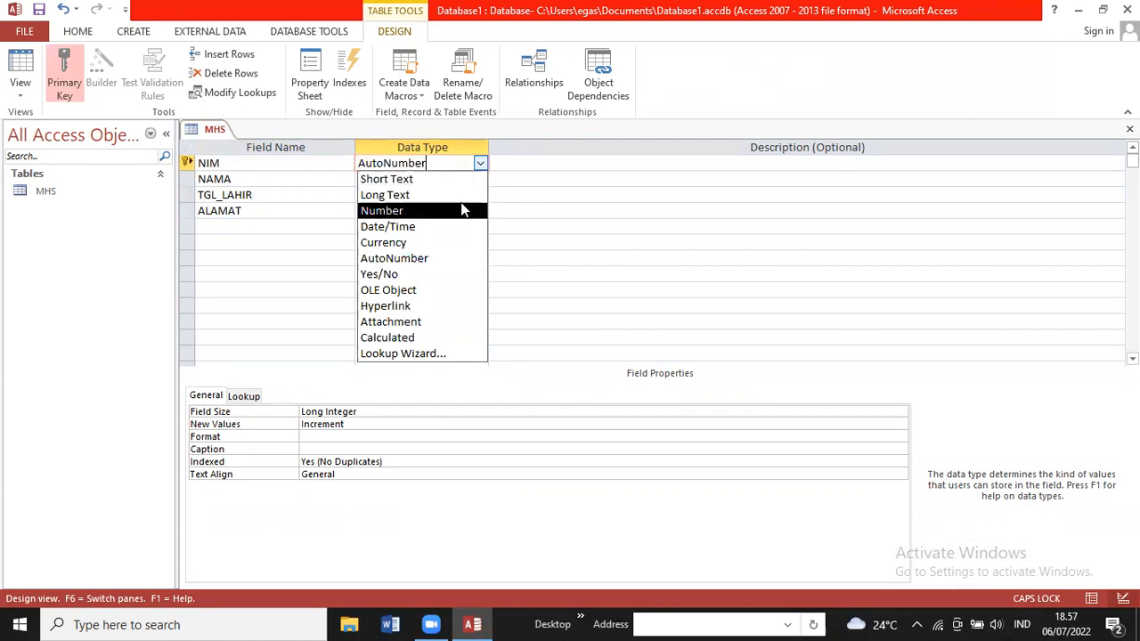
pyautogui.click(455, 181)
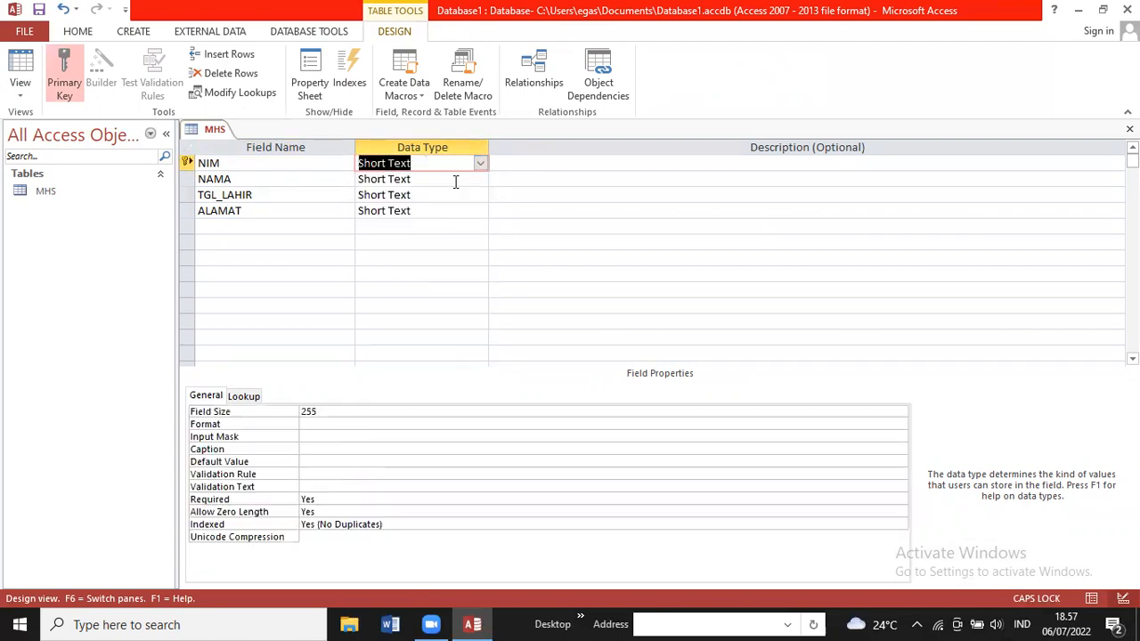
pyautogui.click(482, 165)
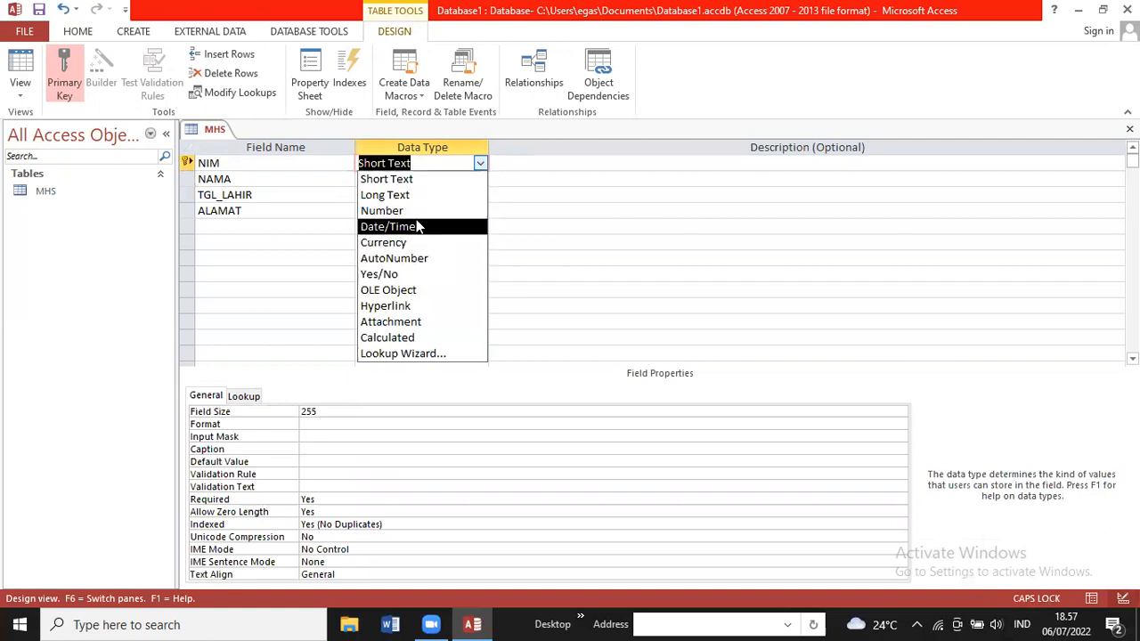
pyautogui.click(427, 184)
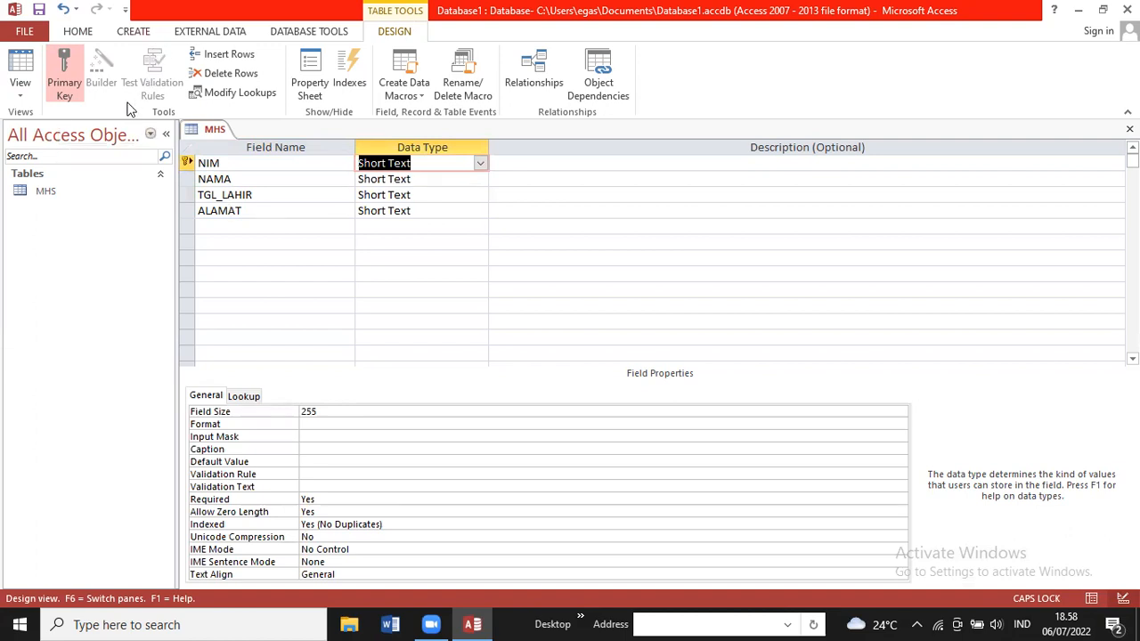
# - Save the MHS table design and switch the table to Datasheet View
pyautogui.rightClick(211, 132)
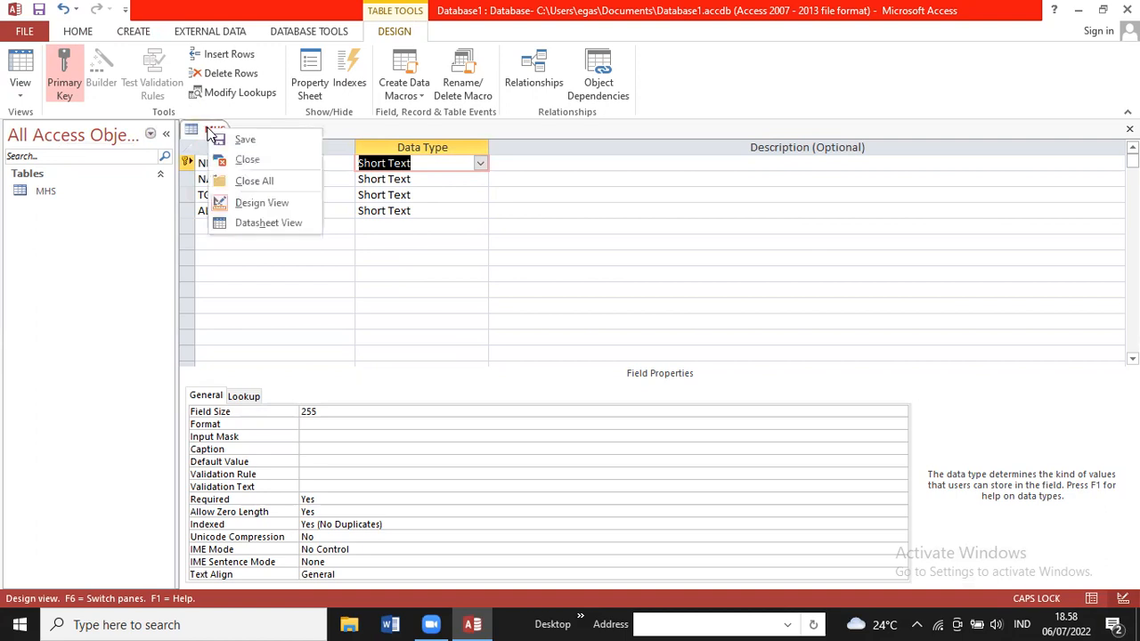
pyautogui.click(264, 141)
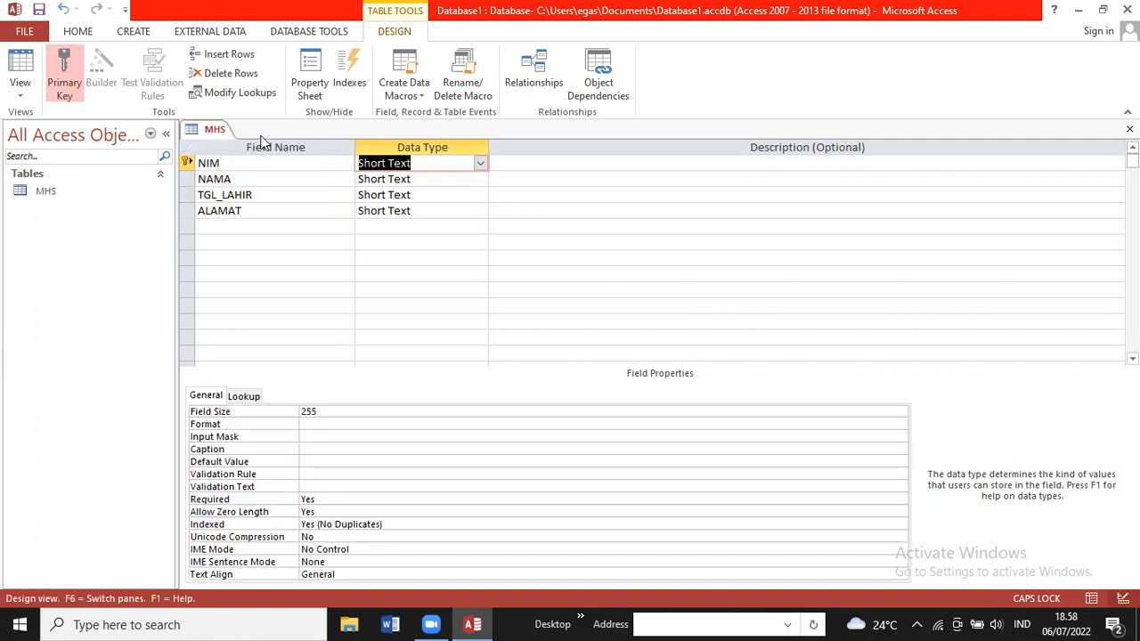
pyautogui.click(23, 95)
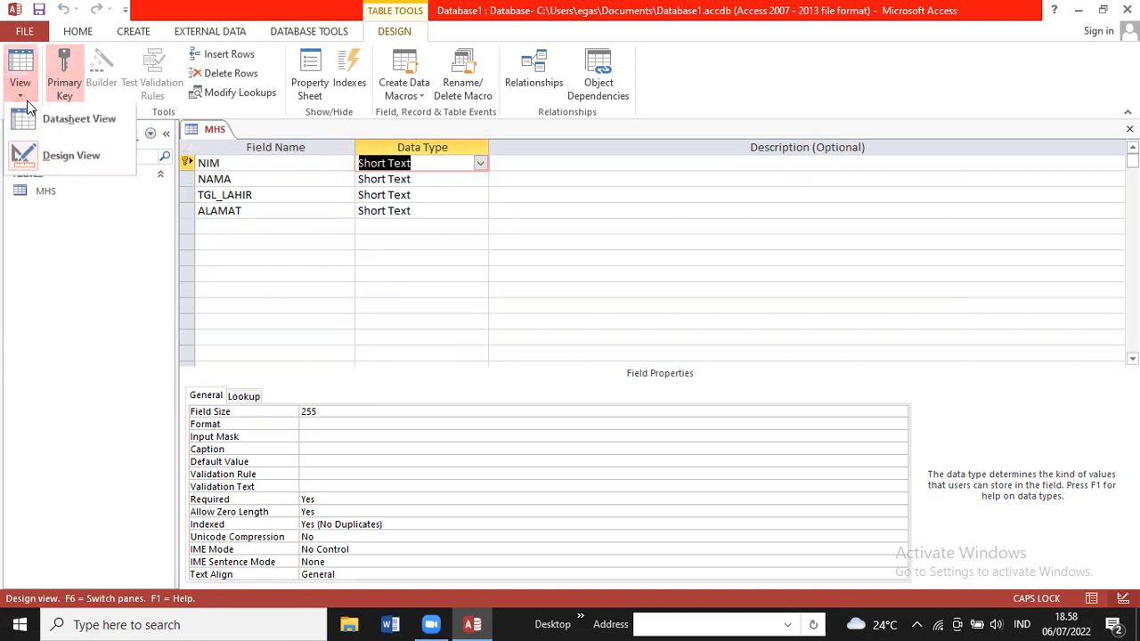
pyautogui.click(70, 122)
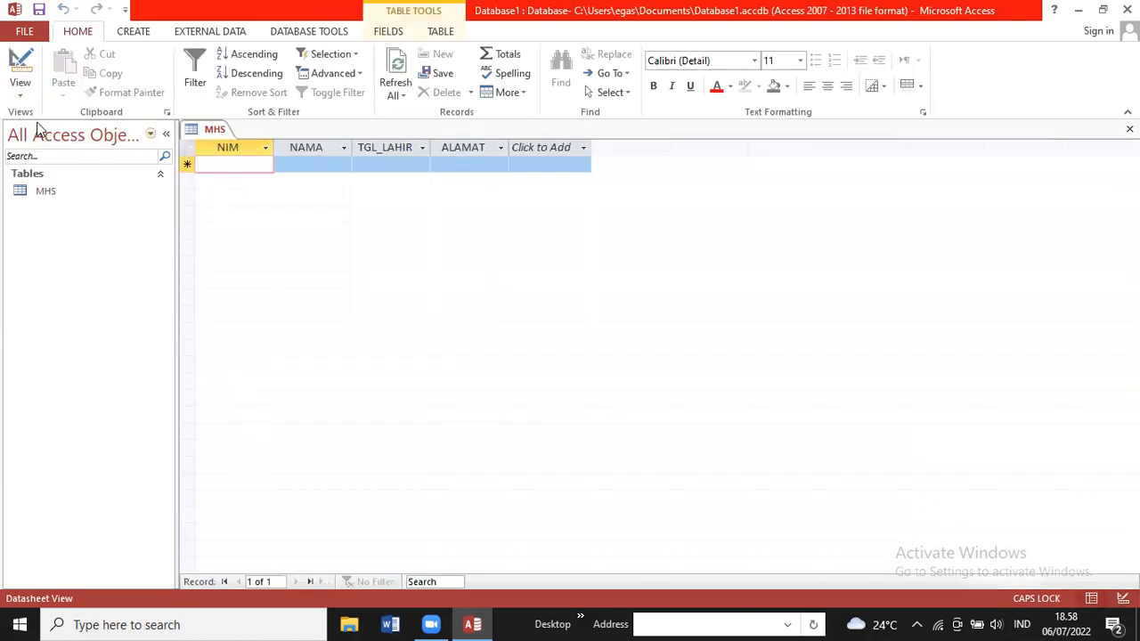
# - Start the first MHS record with the student's name in the NIM column and the student number in the NAMA column
pyautogui.click(21, 94)
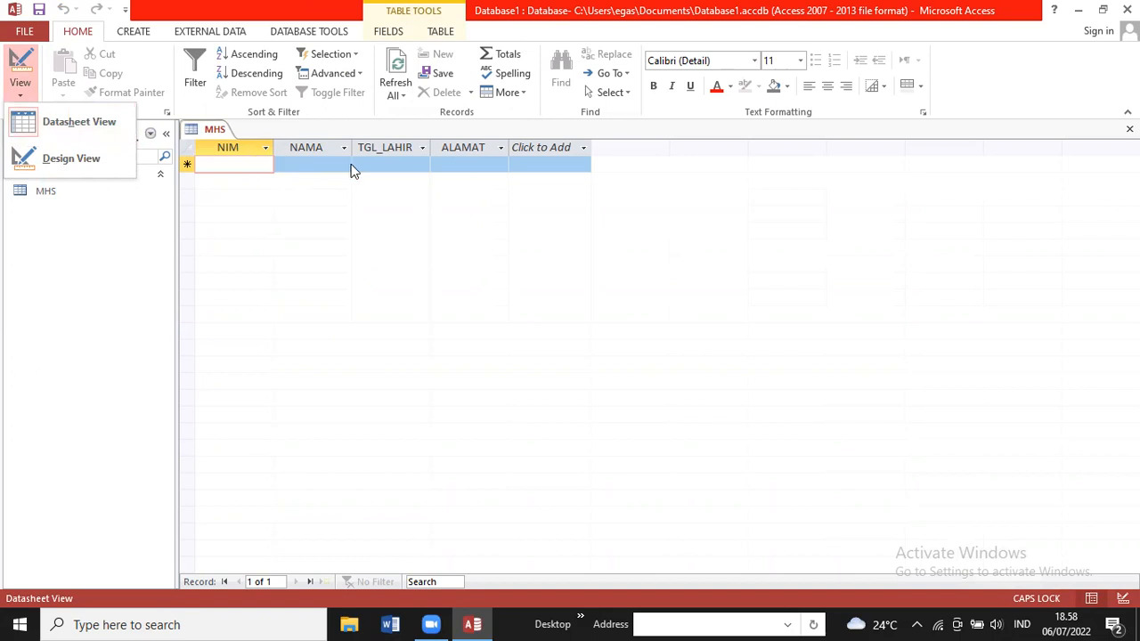
pyautogui.click(220, 163)
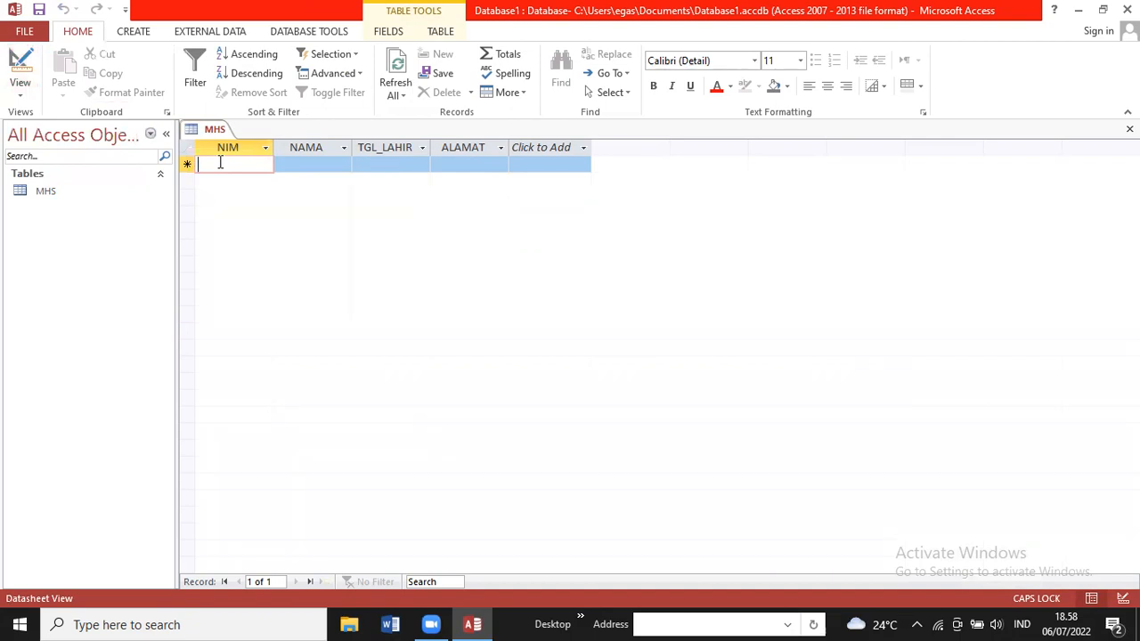
pyautogui.write('Z')
pyautogui.press('BackSpace')
pyautogui.write('A')
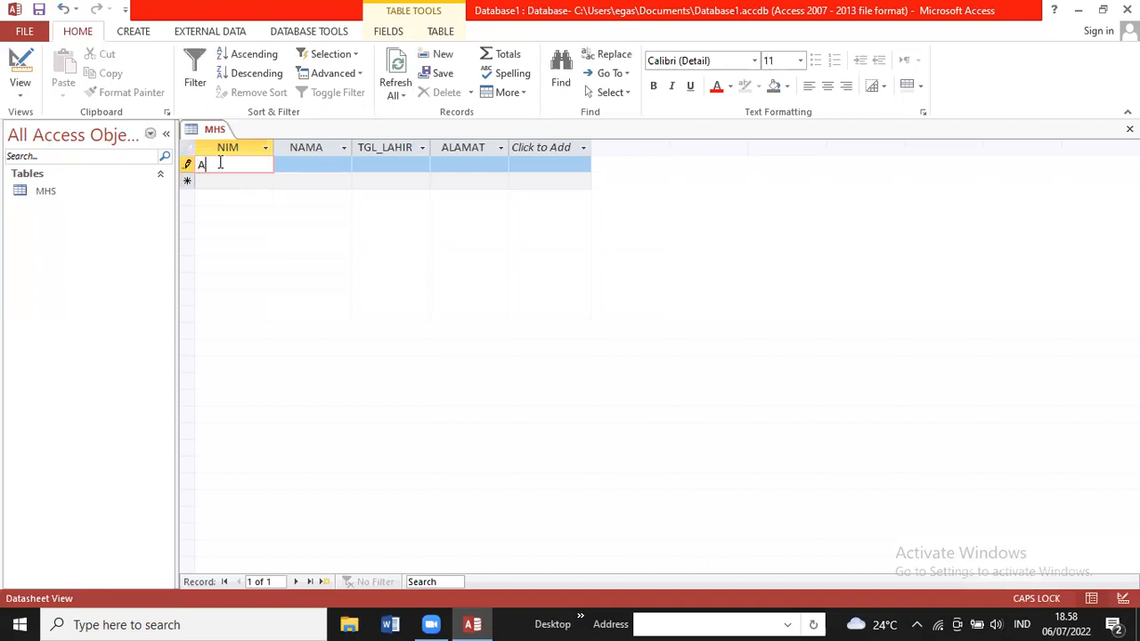
pyautogui.write('ZIS')
pyautogui.press('Tab')
pyautogui.write('1000')
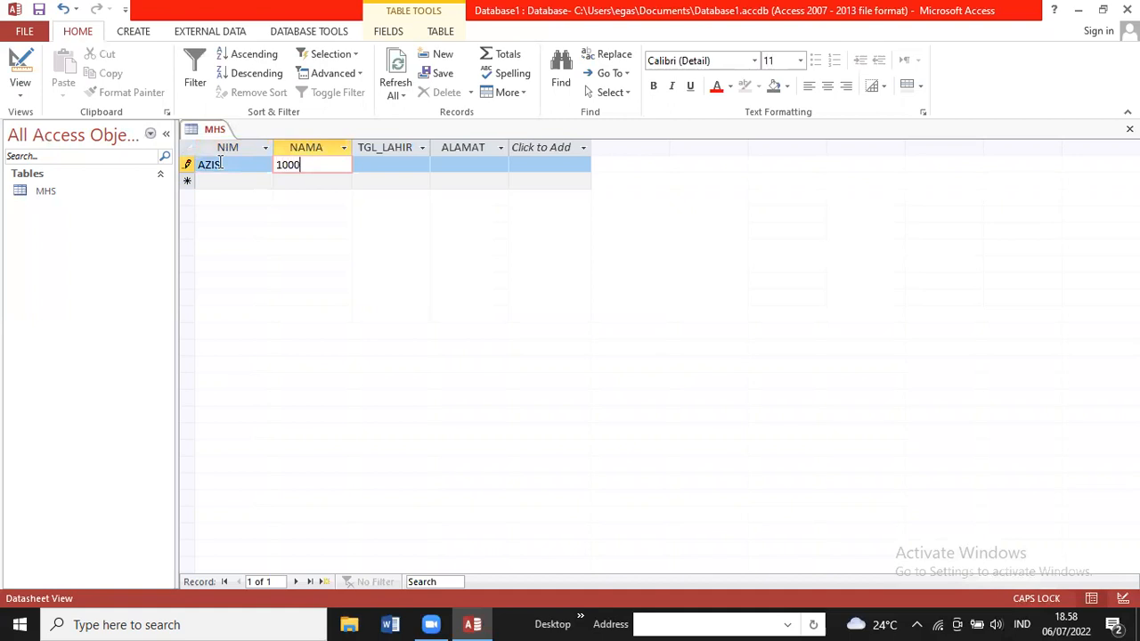
# - Complete the first MHS record with the student's birth date under TGL_LAHIR and the address under ALAMAT
pyautogui.press('Tab')
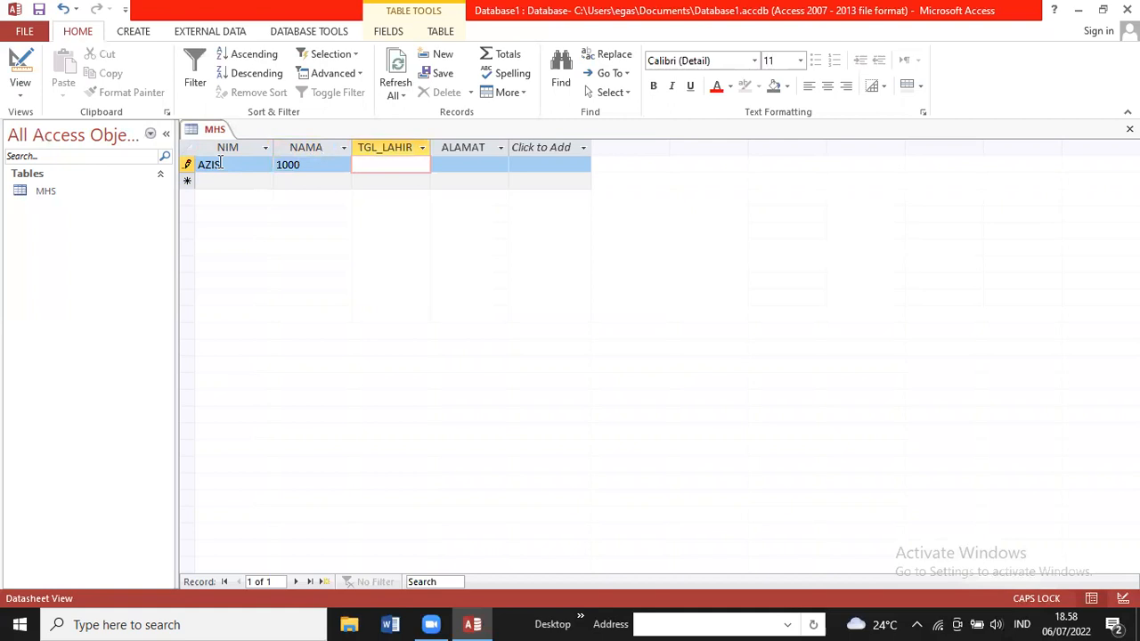
pyautogui.write('12-11-2000')
pyautogui.press('Tab')
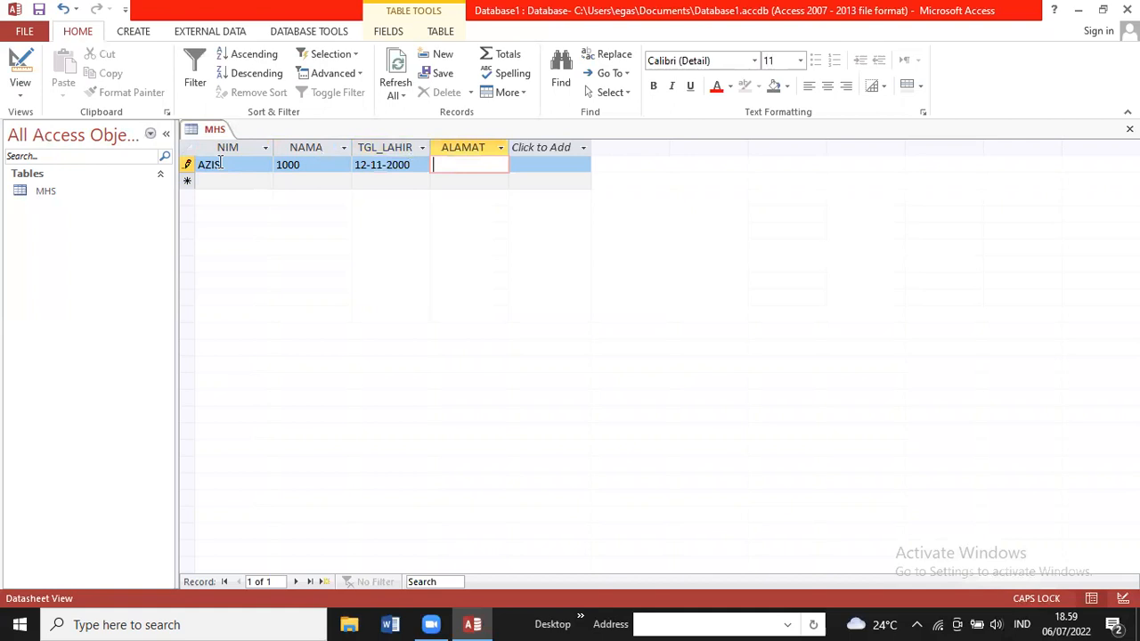
pyautogui.write('SOLO')
pyautogui.click(131, 34)
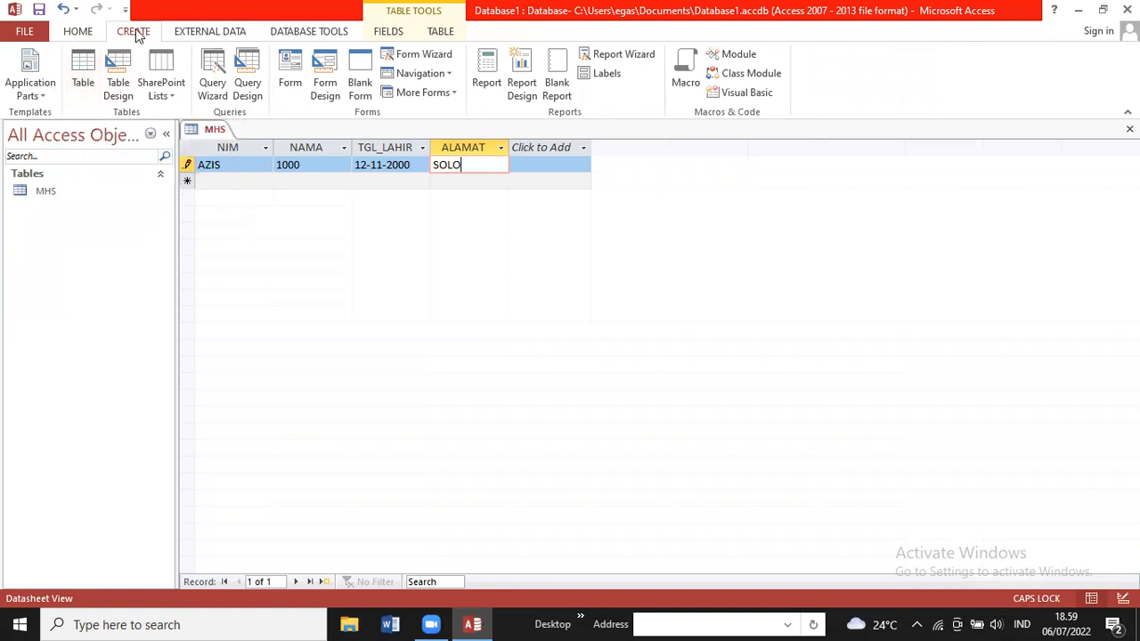
pyautogui.press('Return')
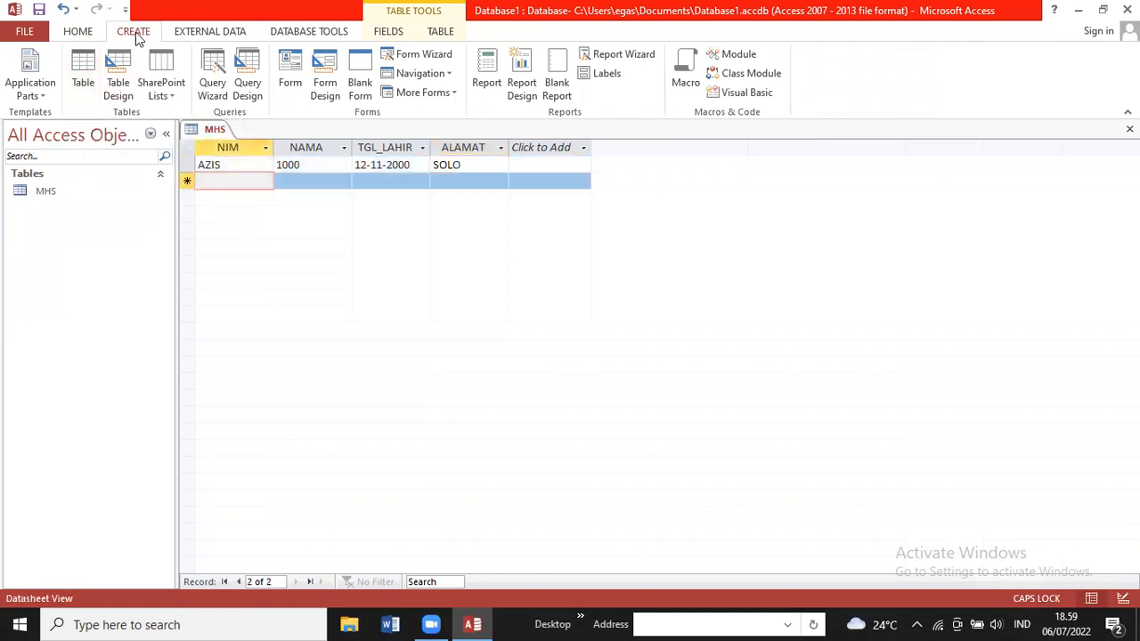
# - Create a new table in the database and save it under the name BUKU
pyautogui.click(84, 72)
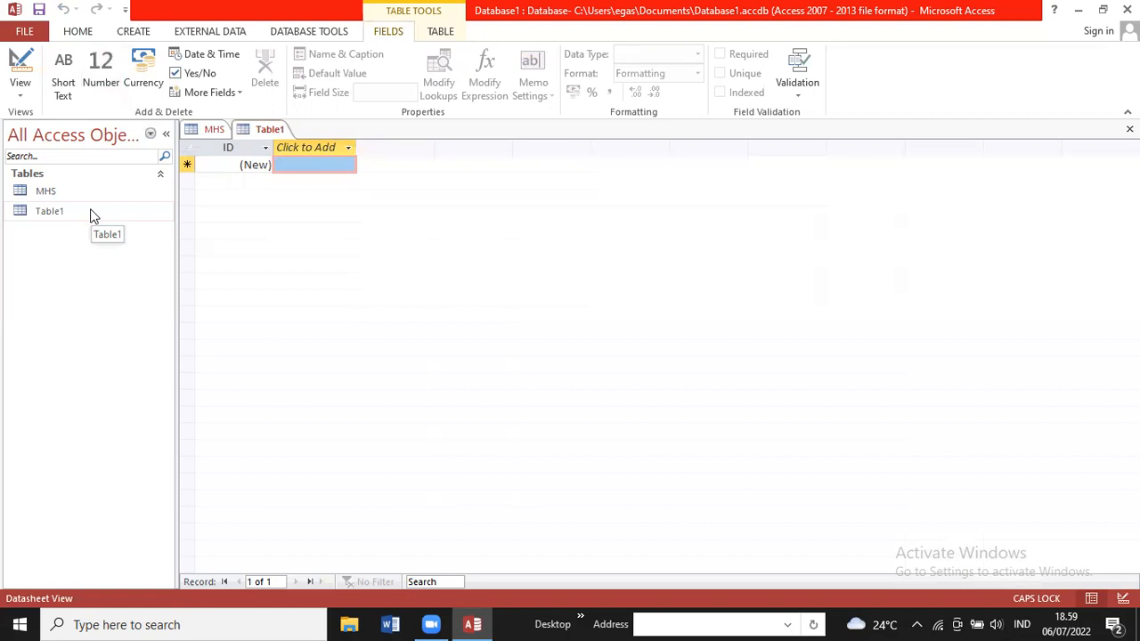
pyautogui.rightClick(272, 134)
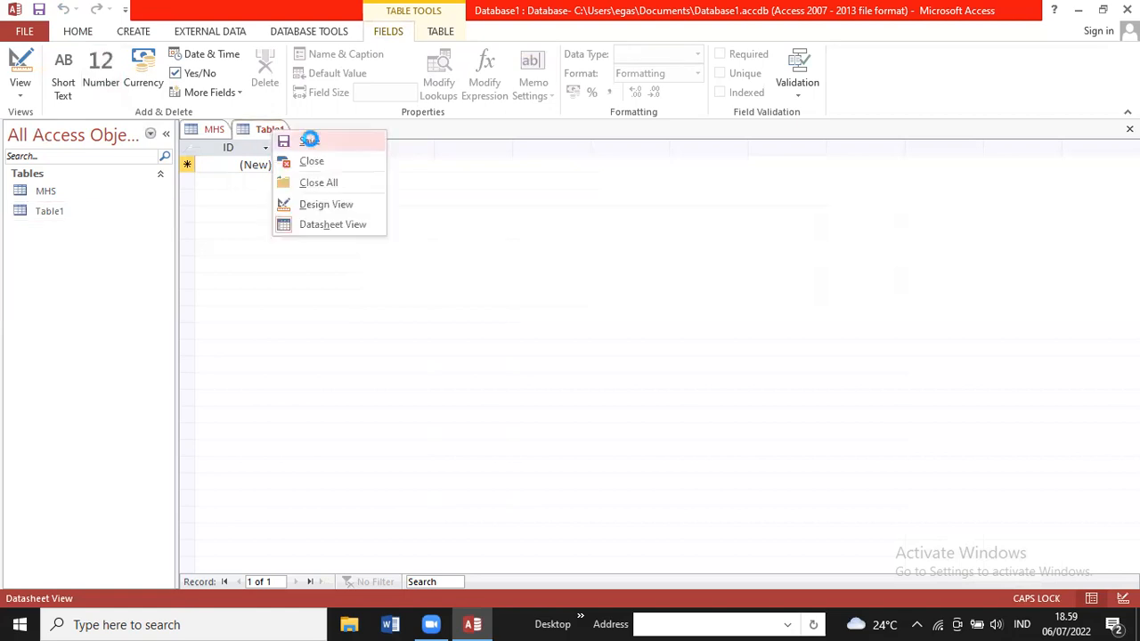
pyautogui.click(309, 141)
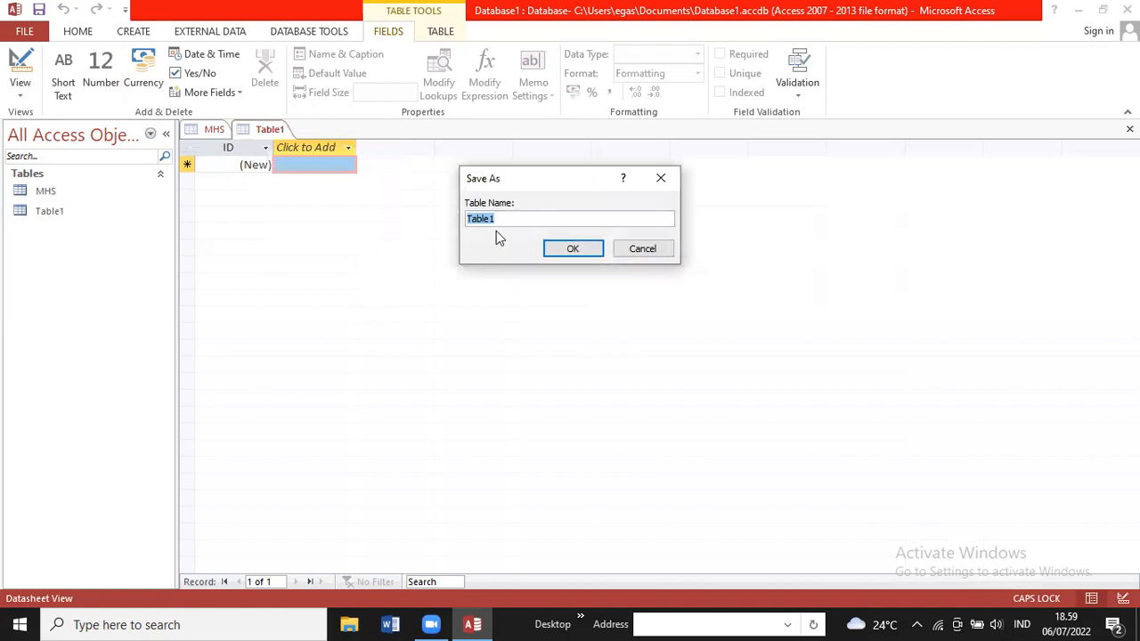
pyautogui.press('BackSpace')
pyautogui.write('BUKU')
pyautogui.click(548, 253)
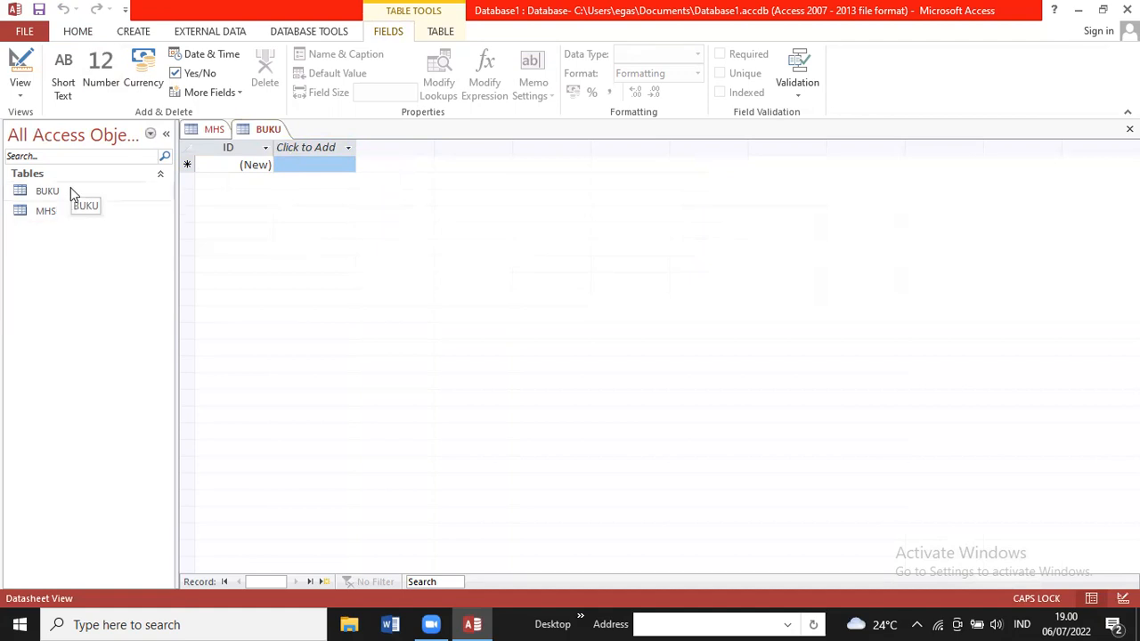
# - Switch the BUKU table to Design View, rename its ID field to KODE and set its data type to Short Text
pyautogui.click(20, 98)
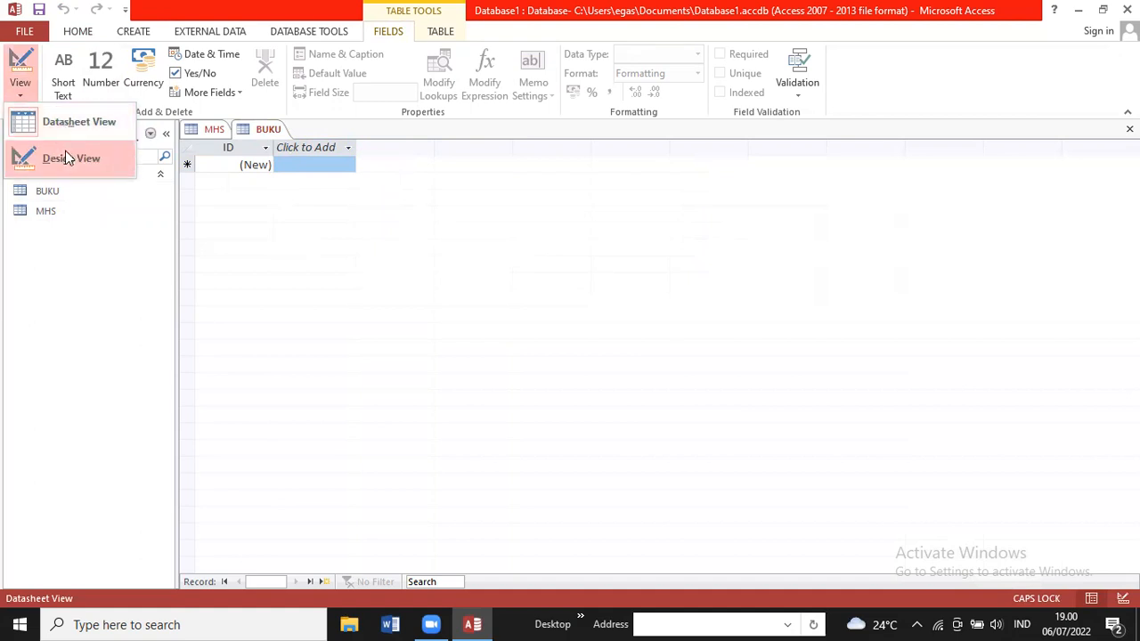
pyautogui.click(63, 160)
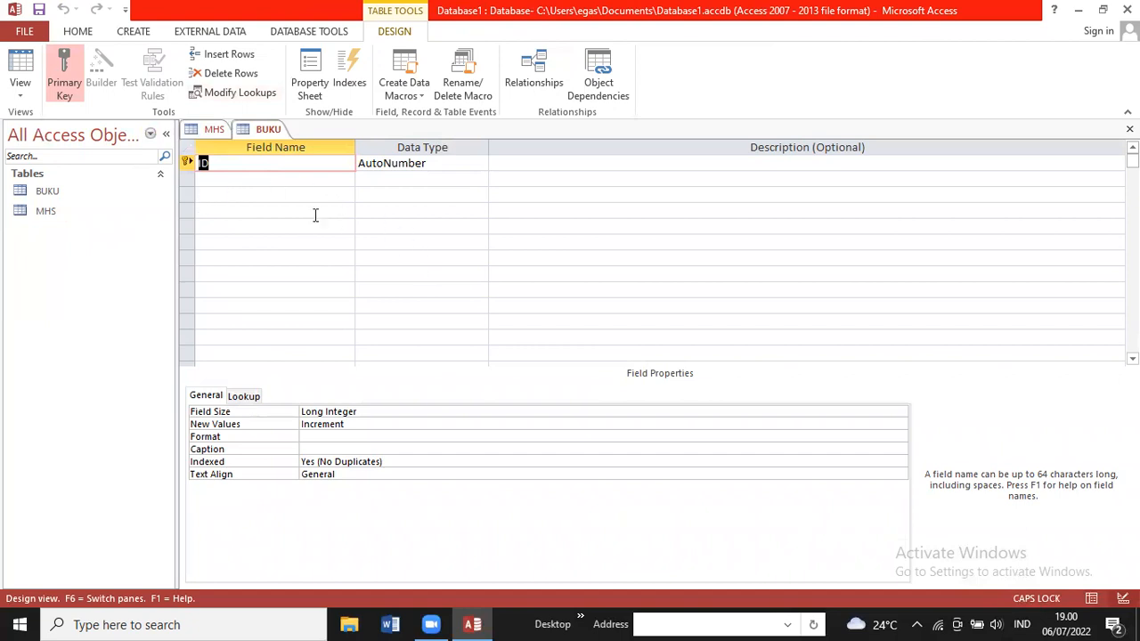
pyautogui.press('BackSpace')
pyautogui.write('KODE')
pyautogui.click(418, 168)
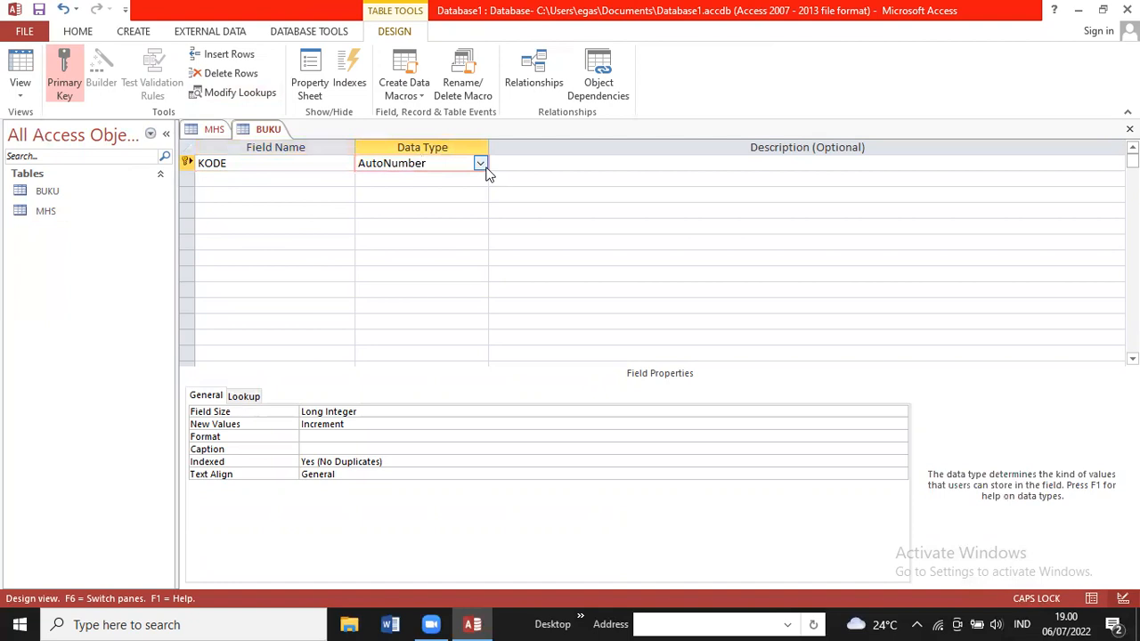
pyautogui.click(487, 168)
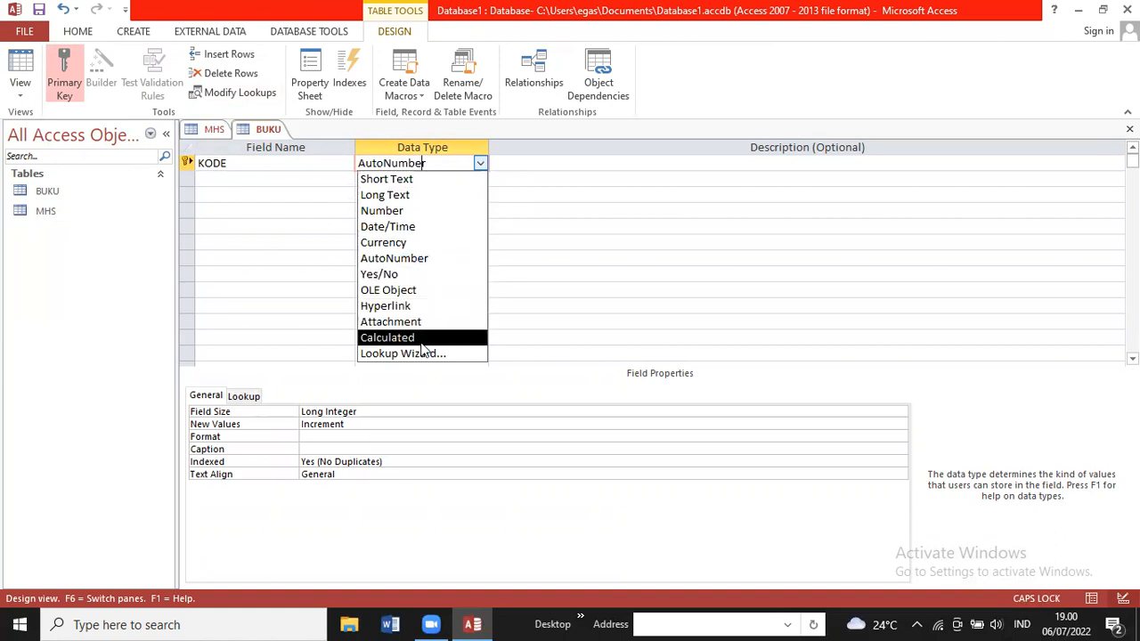
pyautogui.click(403, 179)
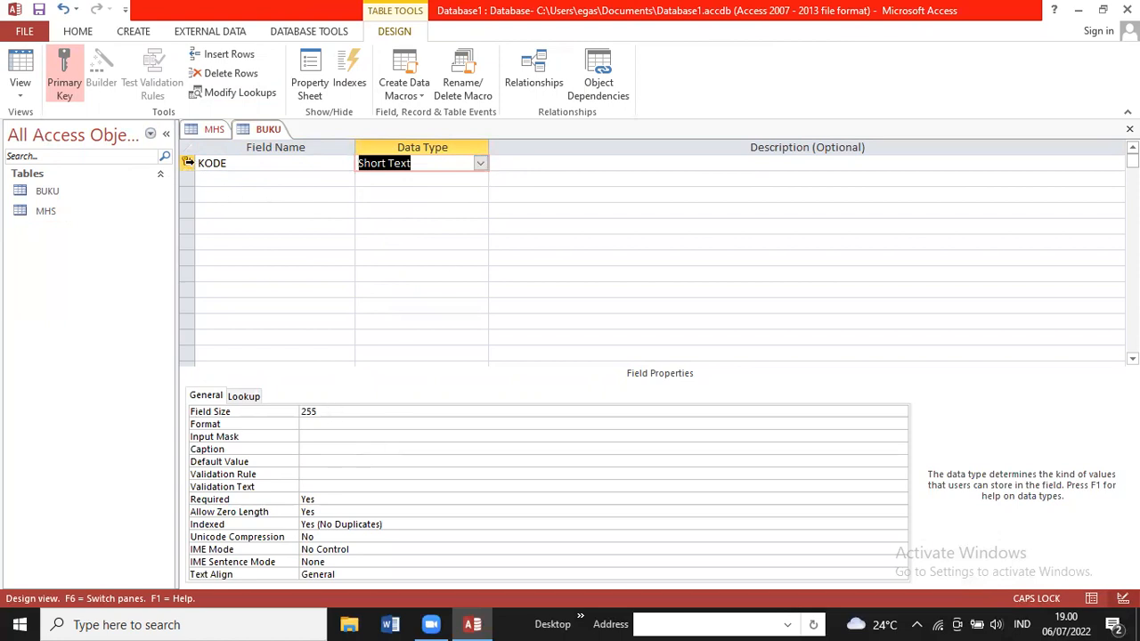
pyautogui.click(187, 166)
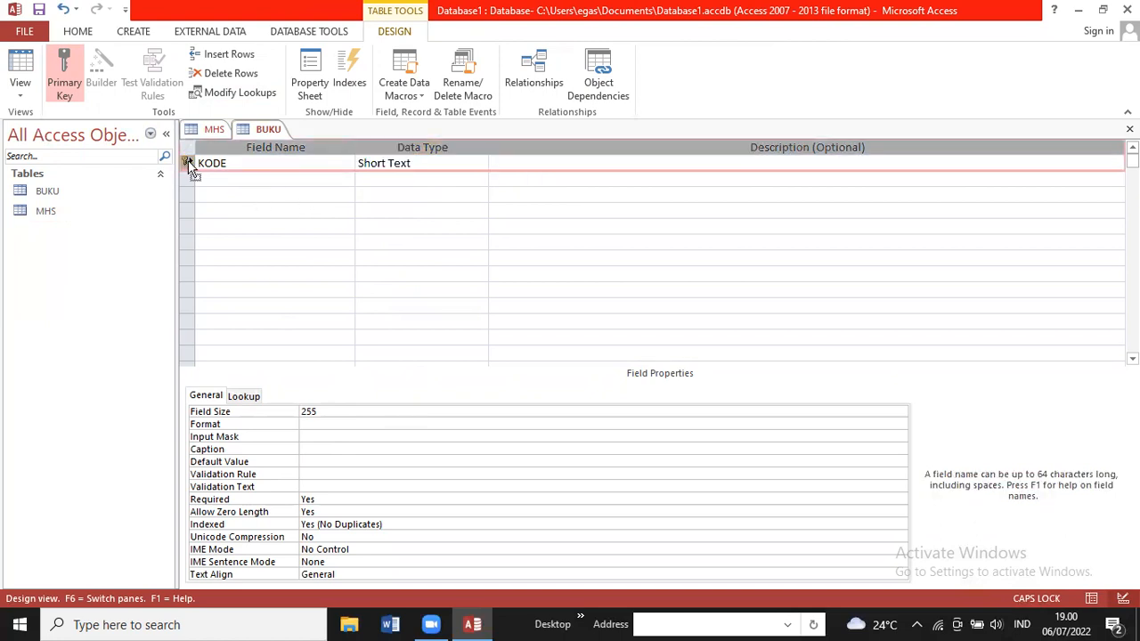
# - Add the fields JUDUL and PENERBIT below KODE, both with the Short Text data type
pyautogui.click(220, 179)
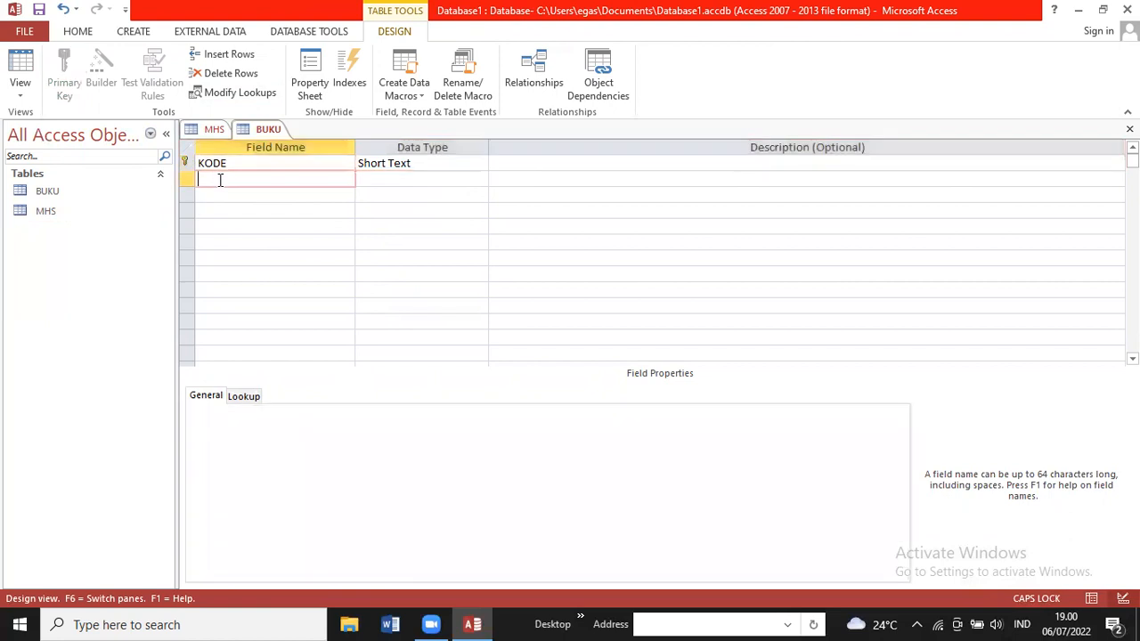
pyautogui.write('JUDUL')
pyautogui.click(380, 180)
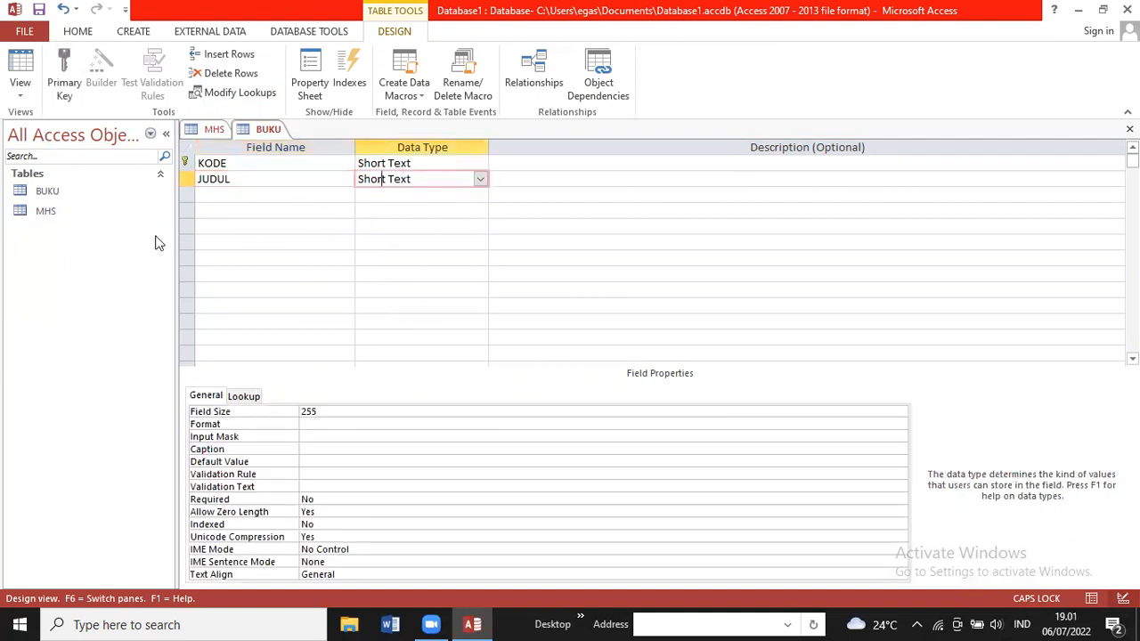
pyautogui.click(216, 197)
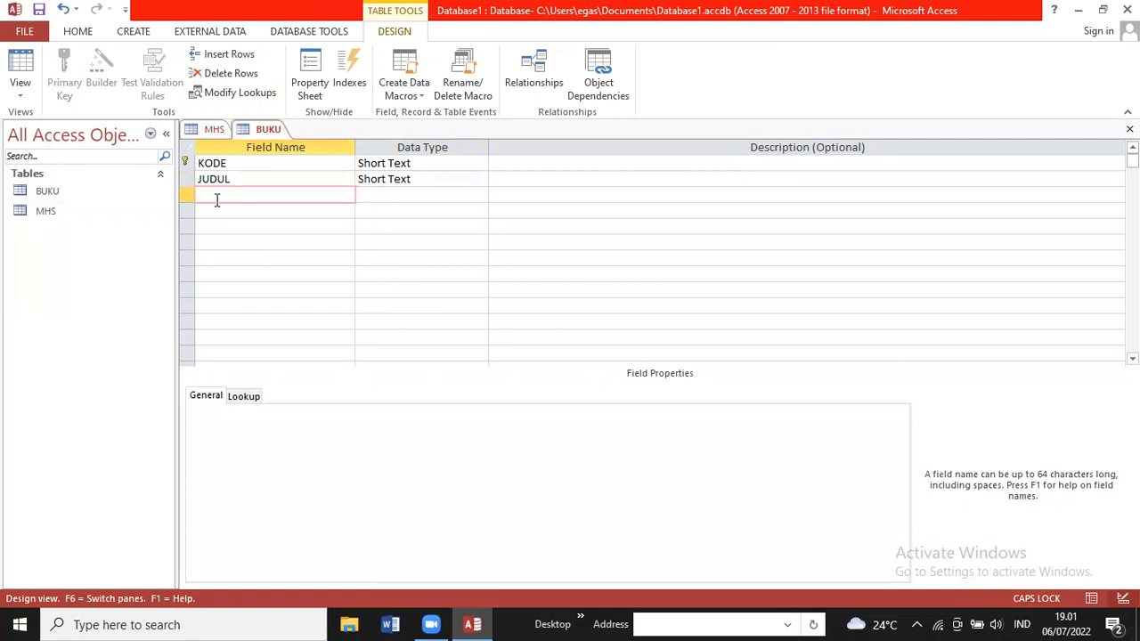
pyautogui.write('PENERBIT')
pyautogui.click(413, 201)
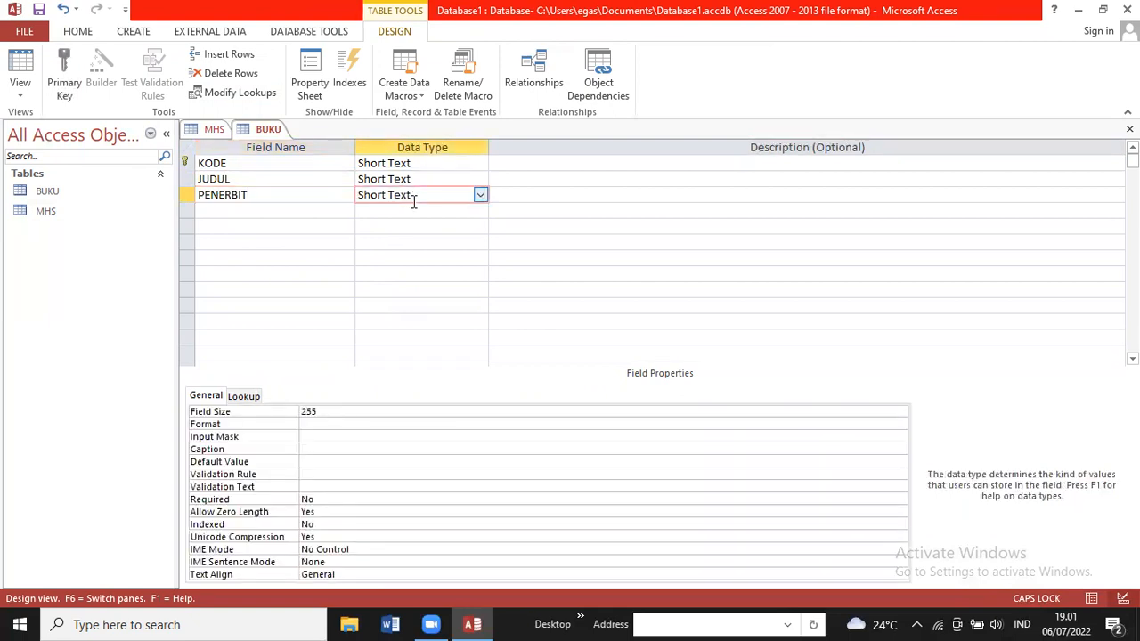
# - Add a HARGA_BELI field with the Currency data type below PENERBIT and save the BUKU table design
pyautogui.click(275, 214)
pyautogui.write('HA')
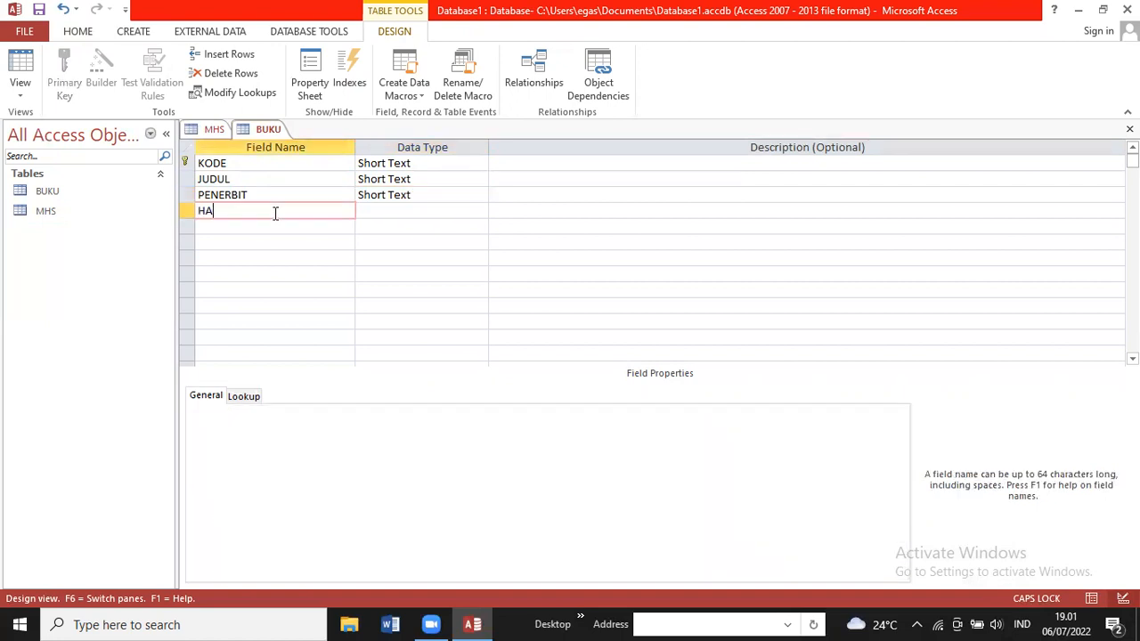
pyautogui.write('RGA_BELI')
pyautogui.click(425, 213)
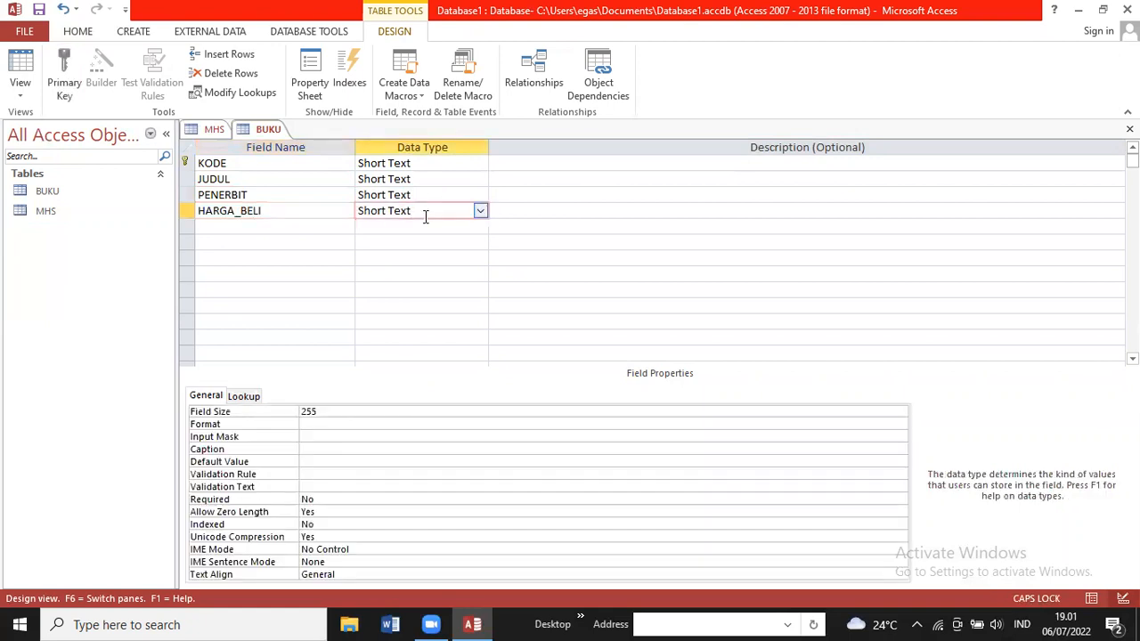
pyautogui.click(481, 212)
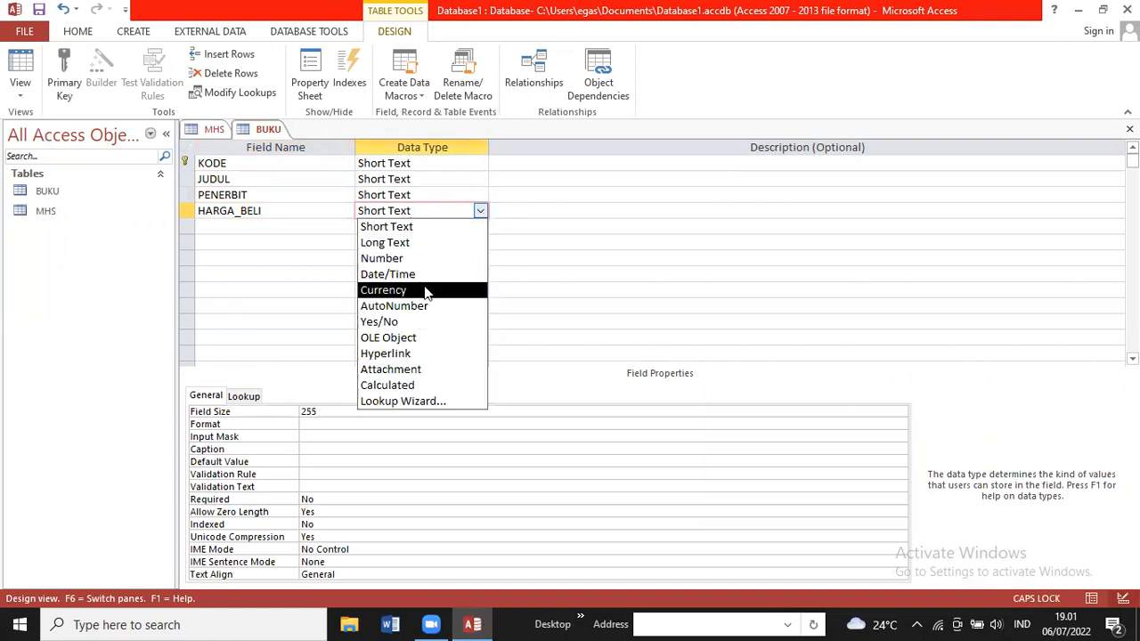
pyautogui.click(425, 291)
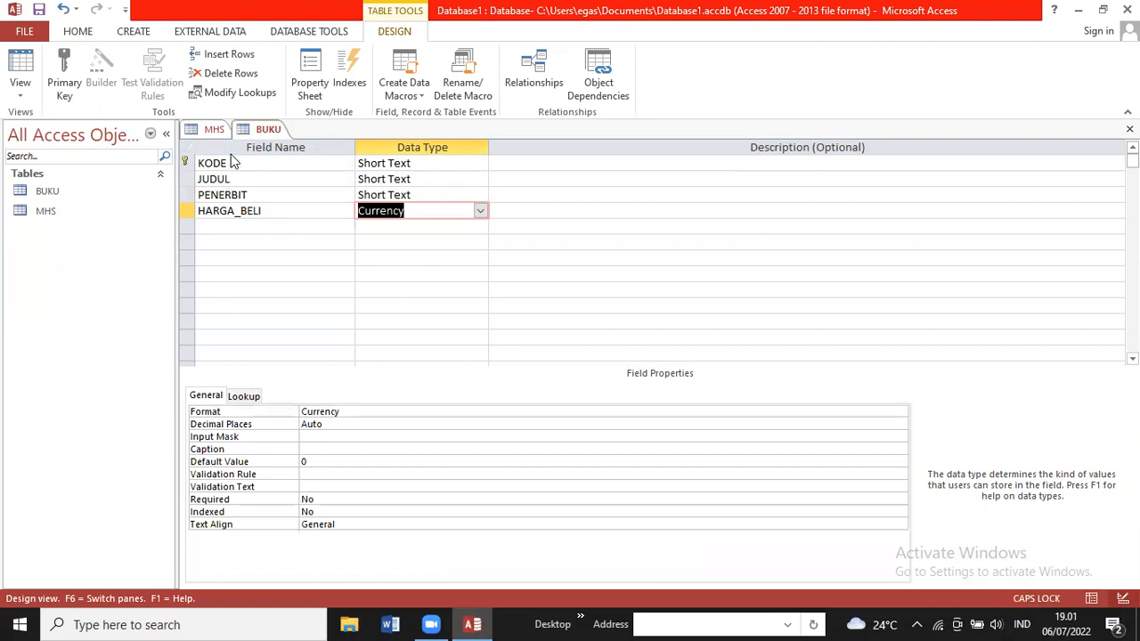
pyautogui.rightClick(258, 129)
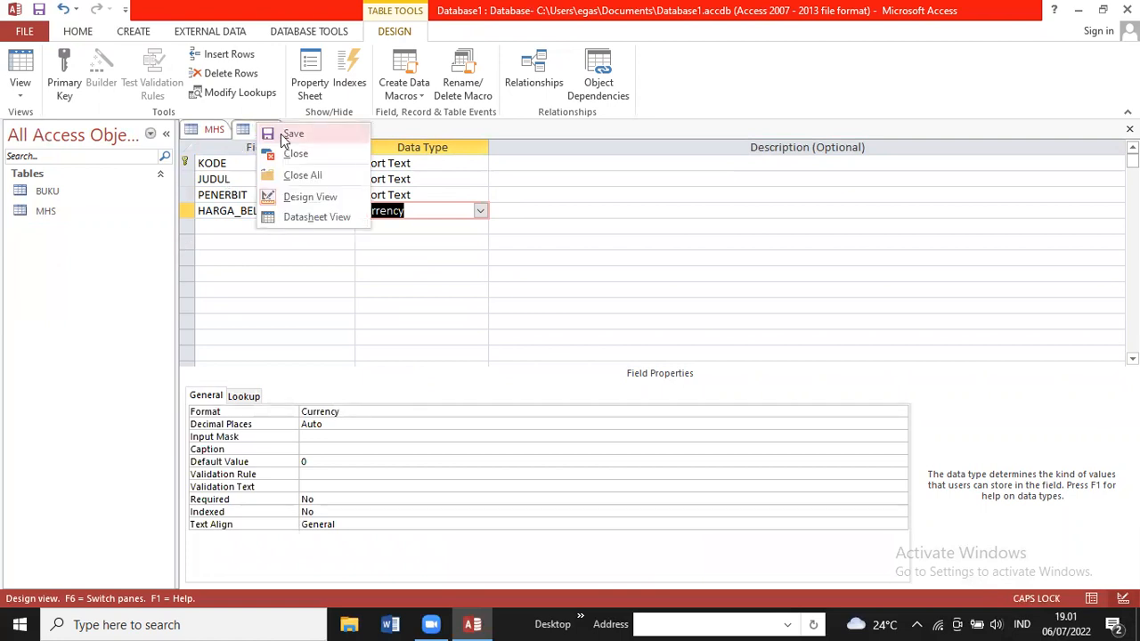
pyautogui.click(282, 136)
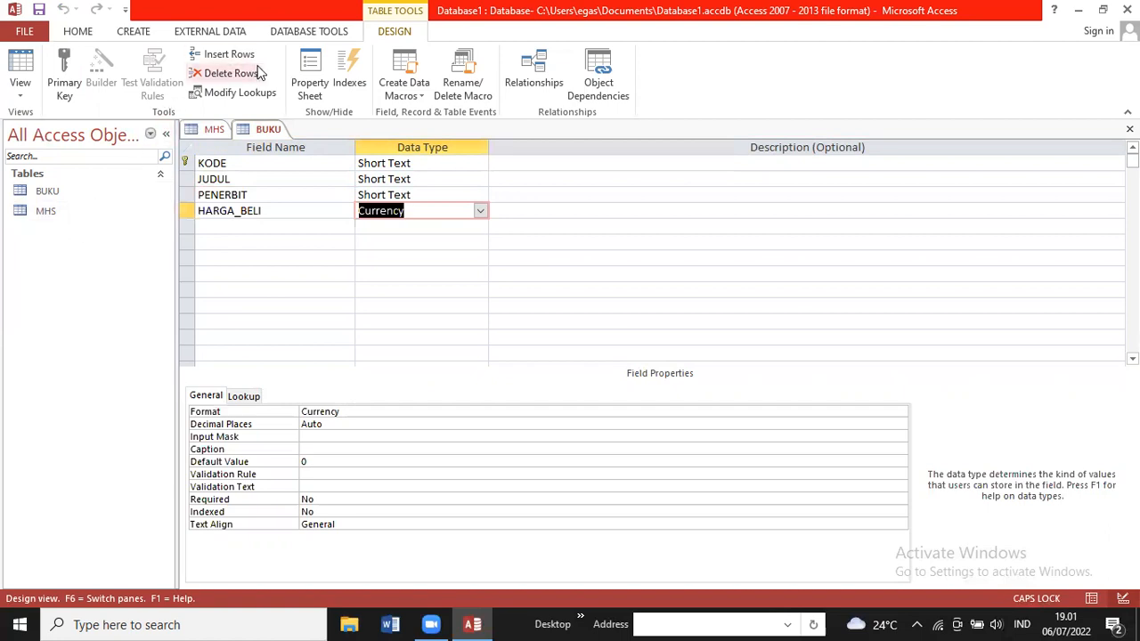
# - Create another new table and save it under the name TRANSAKSI
pyautogui.click(132, 36)
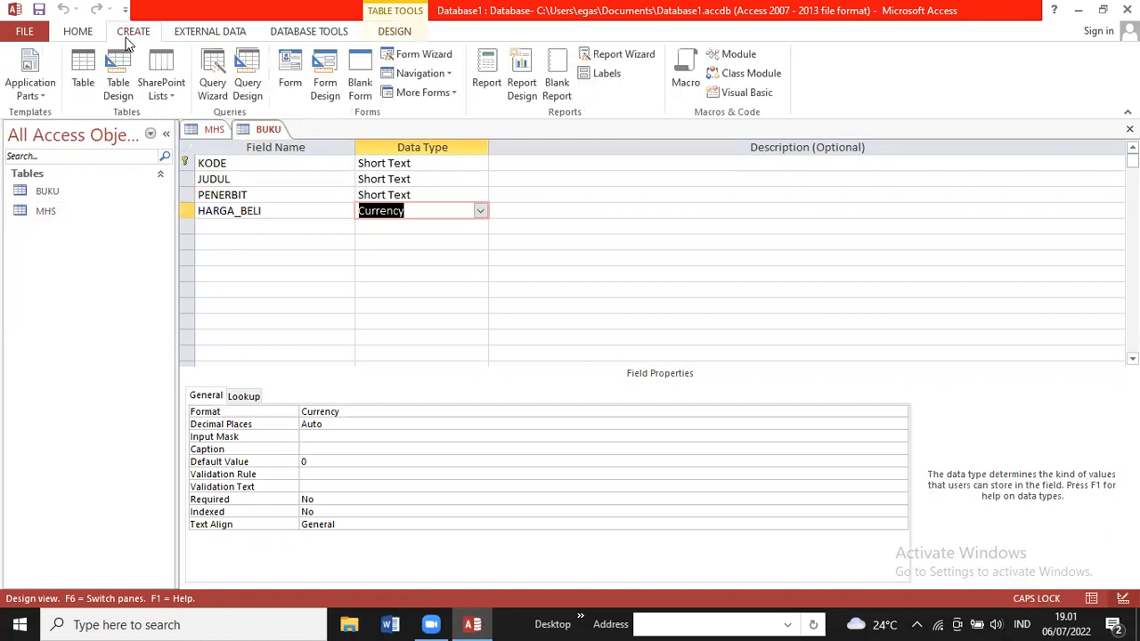
pyautogui.click(82, 77)
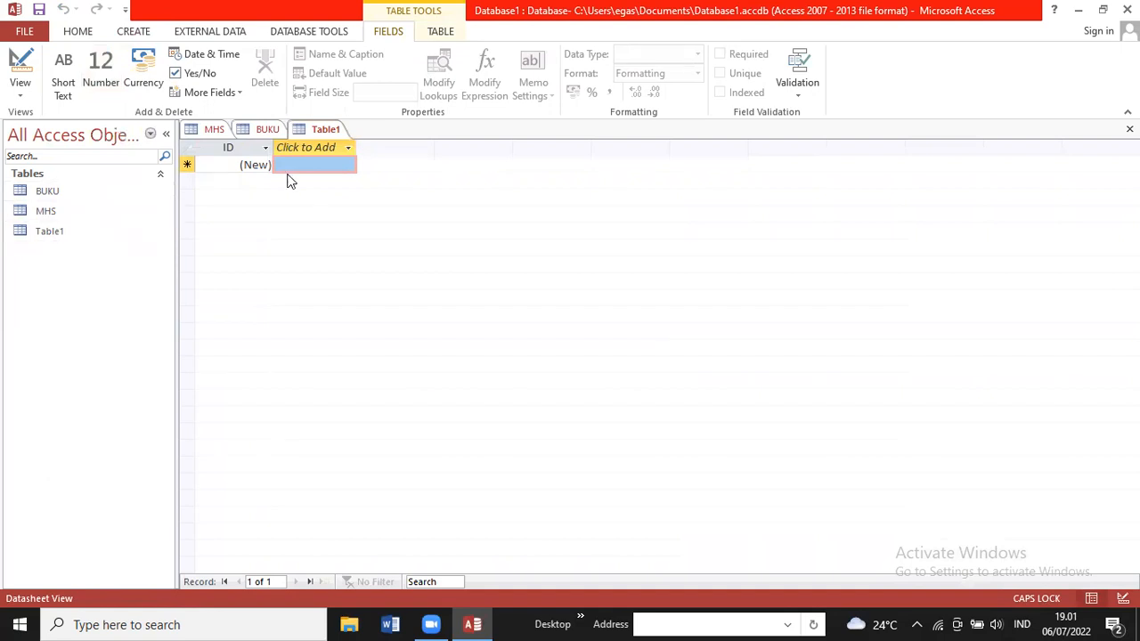
pyautogui.rightClick(308, 135)
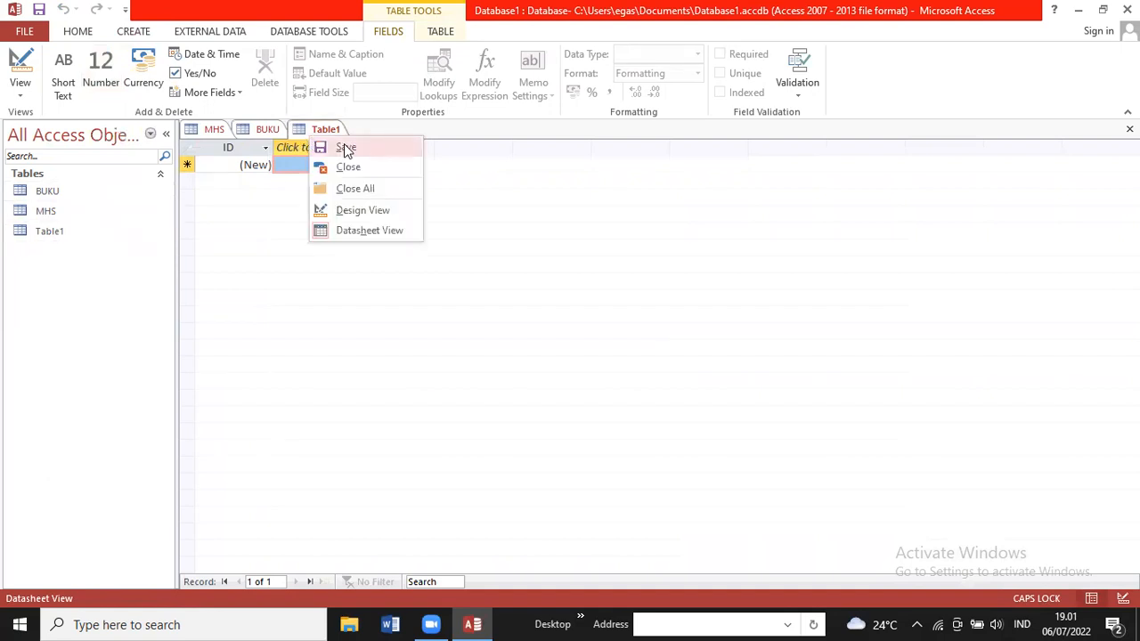
pyautogui.click(348, 150)
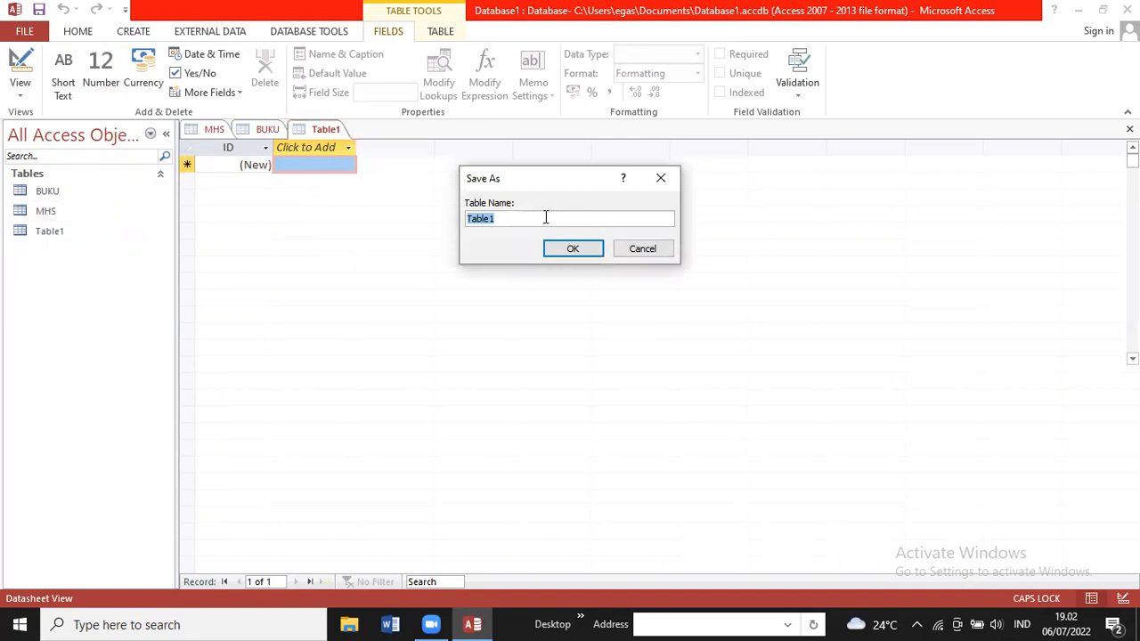
pyautogui.press('BackSpace')
pyautogui.write('TRANSAKSI')
pyautogui.press('Return')
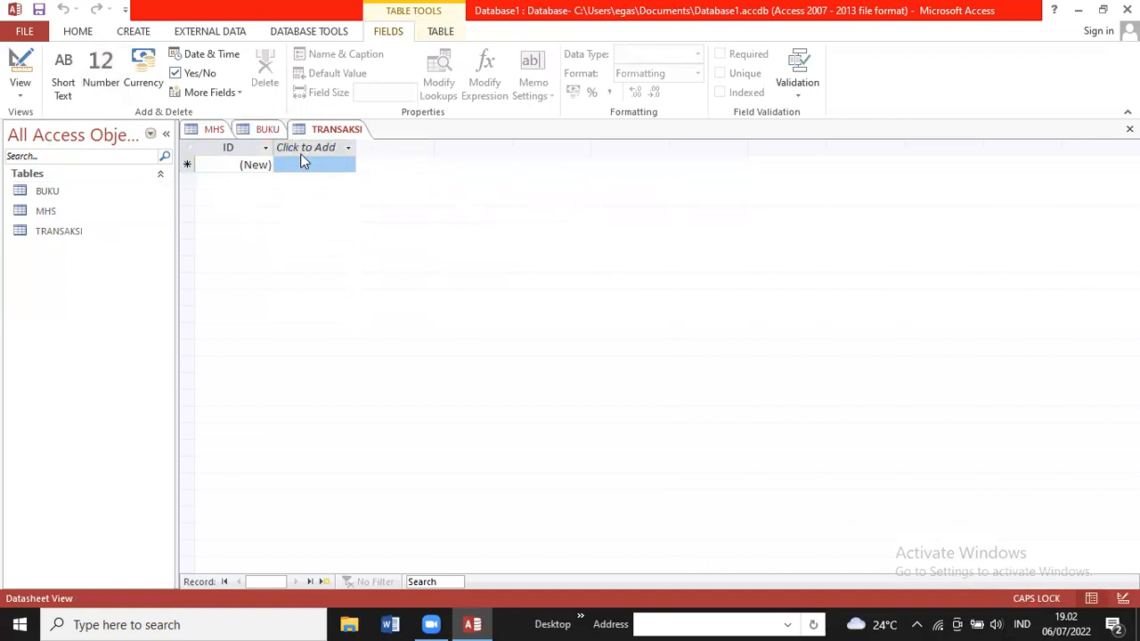
# - Switch the TRANSAKSI table to Design View and add the fields NIM and KODE below ID, both with the Short Text data type
pyautogui.click(23, 98)
pyautogui.click(72, 159)
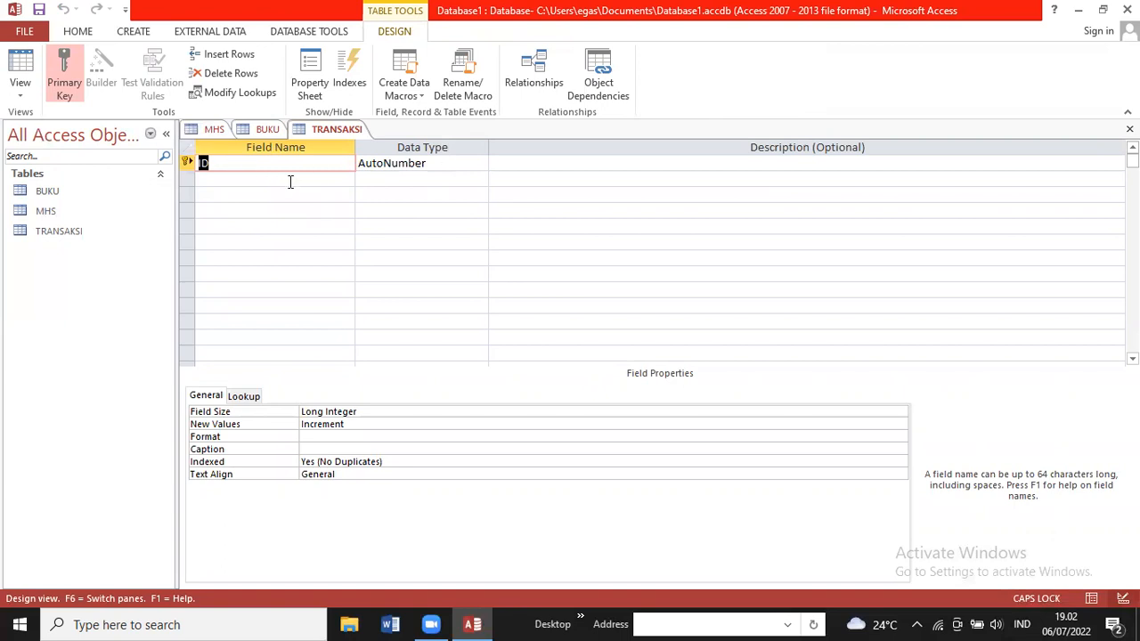
pyautogui.click(290, 181)
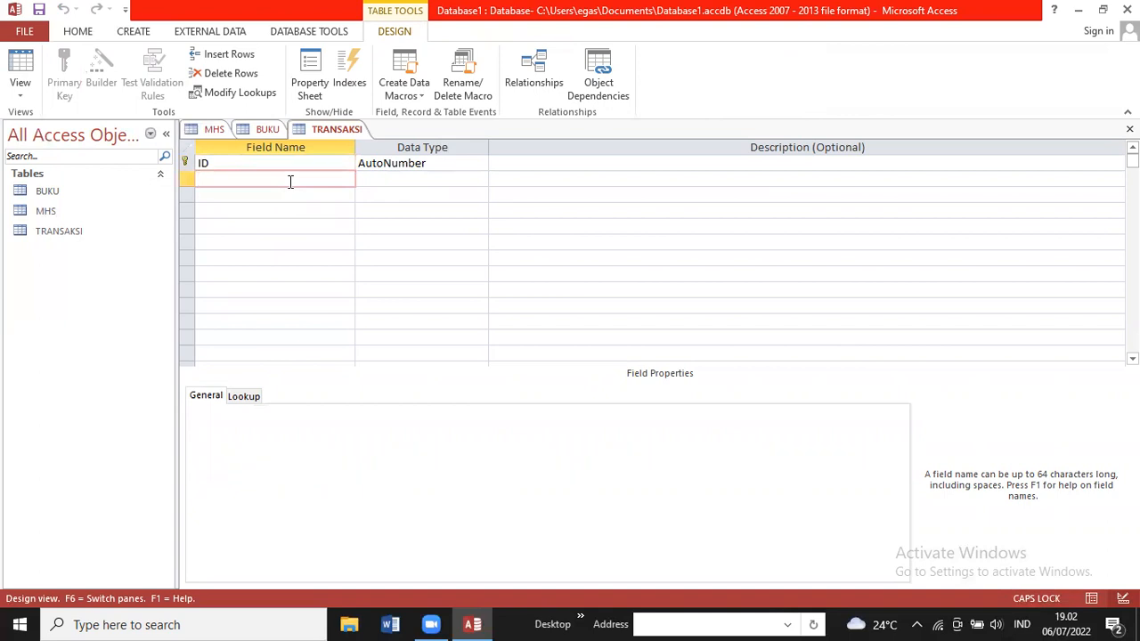
pyautogui.write('NIM')
pyautogui.press('Tab')
pyautogui.press('Tab')
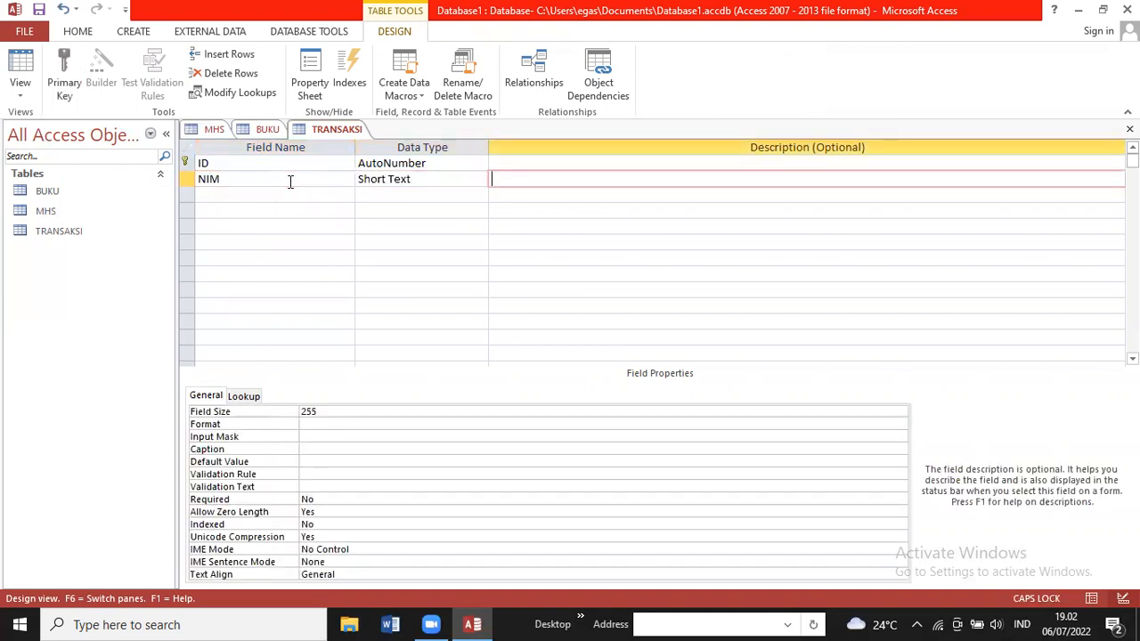
pyautogui.click(241, 199)
pyautogui.write('KODE')
pyautogui.press('Tab')
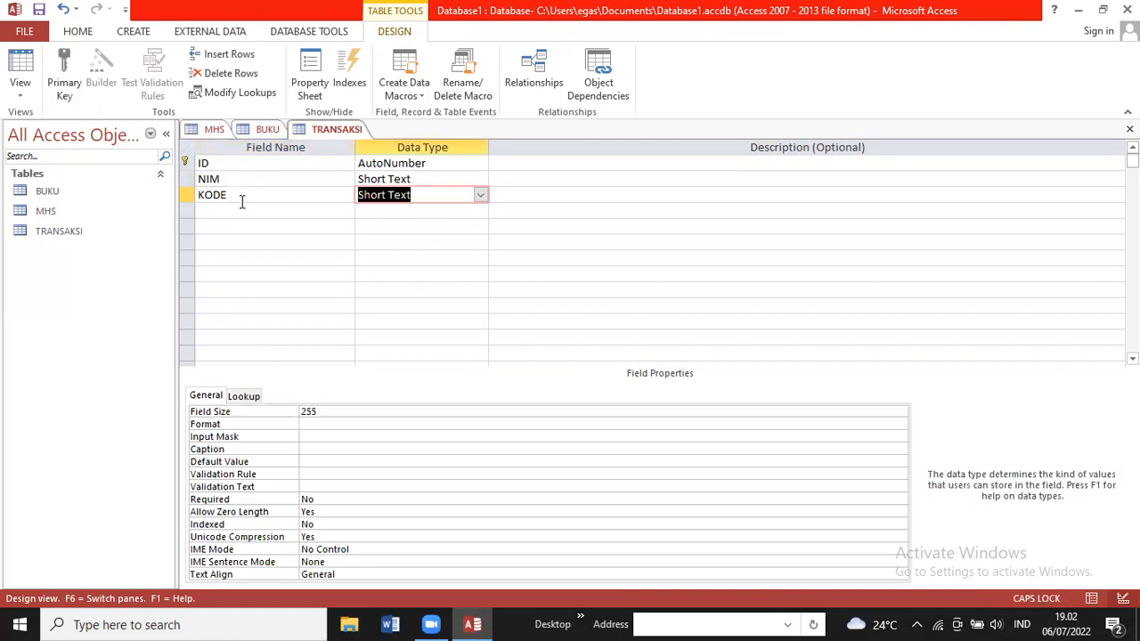
pyautogui.press('Tab')
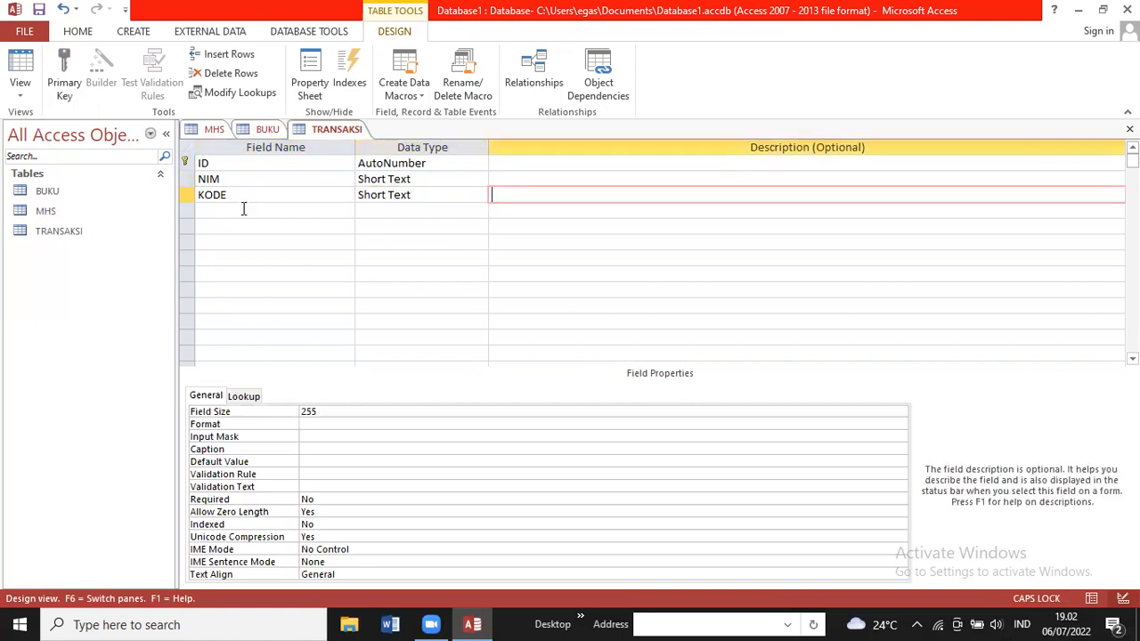
# - Add a TANGGAL PINJAM field with the Date/Time data type below KODE
pyautogui.click(243, 208)
pyautogui.write('TAN')
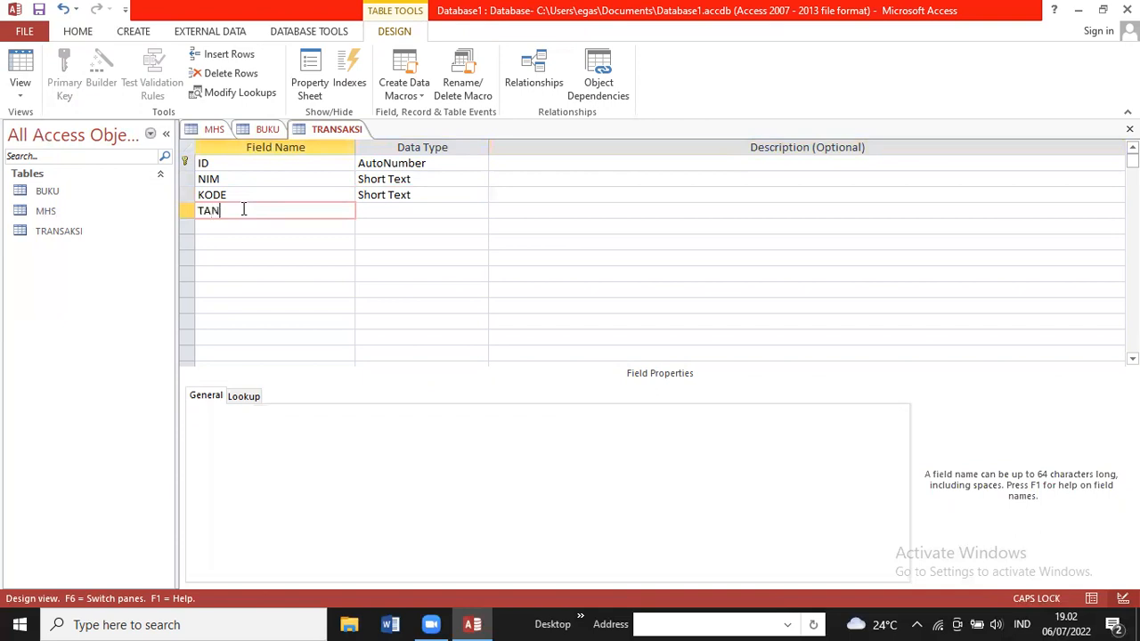
pyautogui.write('GGAL PINJAM')
pyautogui.press('Tab')
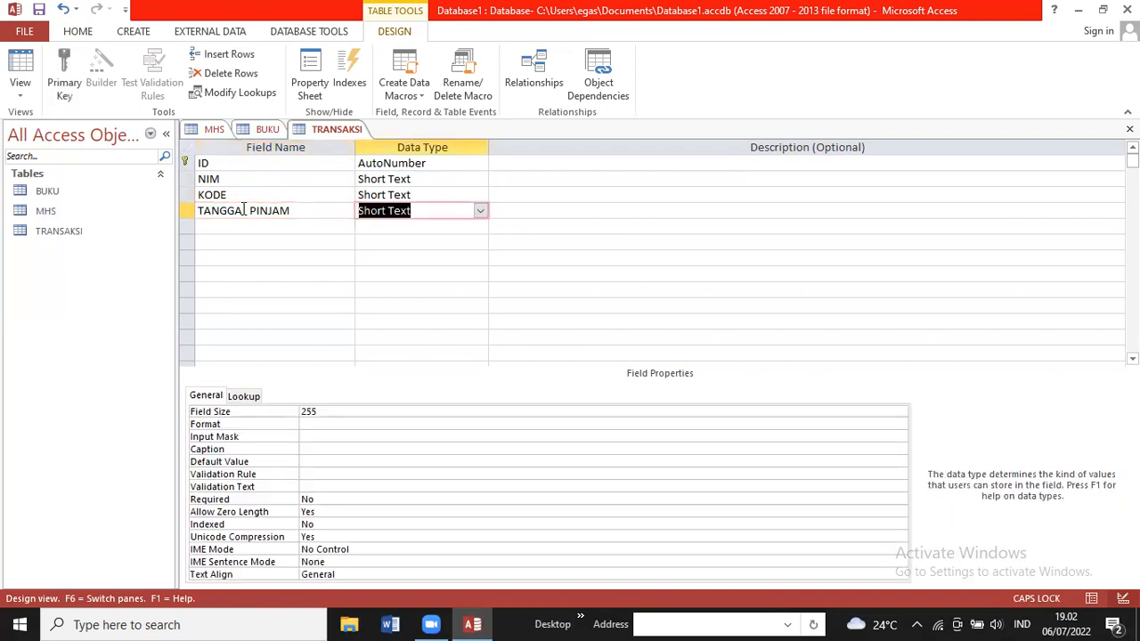
pyautogui.click(479, 212)
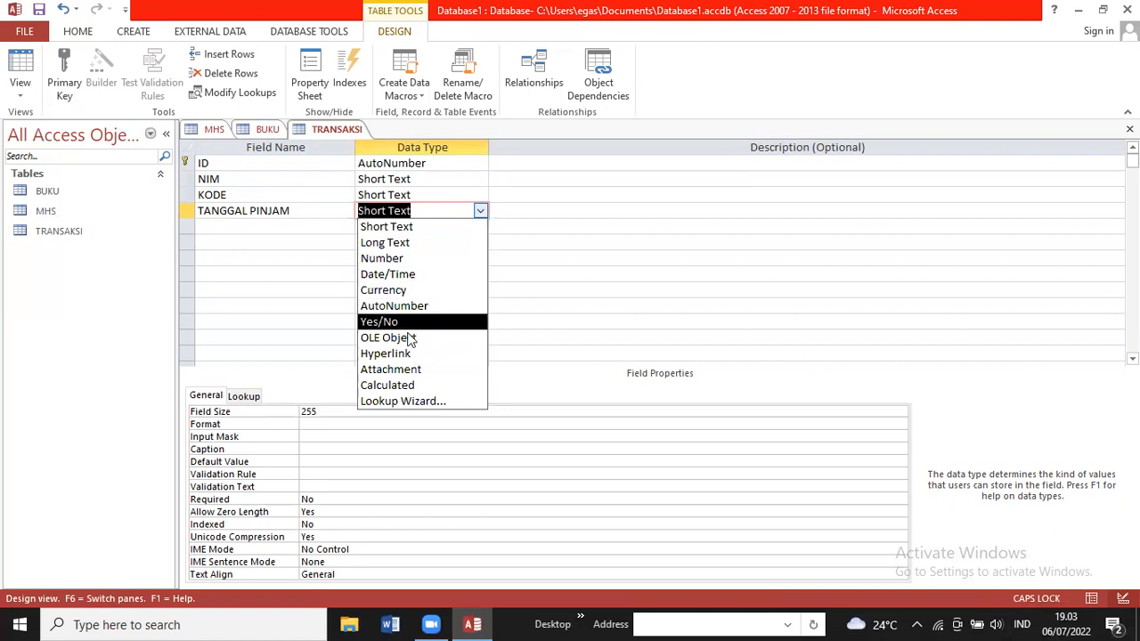
pyautogui.click(404, 276)
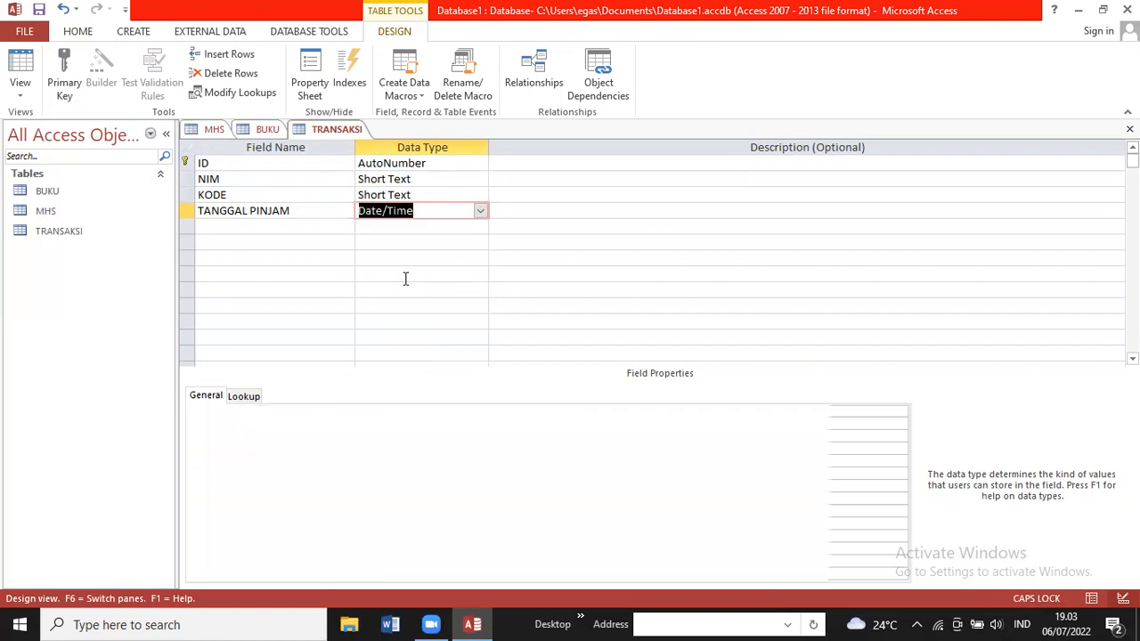
# - Add a TANGGAL BALIK field with the Date/Time data type below TANGGAL PINJAM and save the TRANSAKSI table design
pyautogui.click(236, 227)
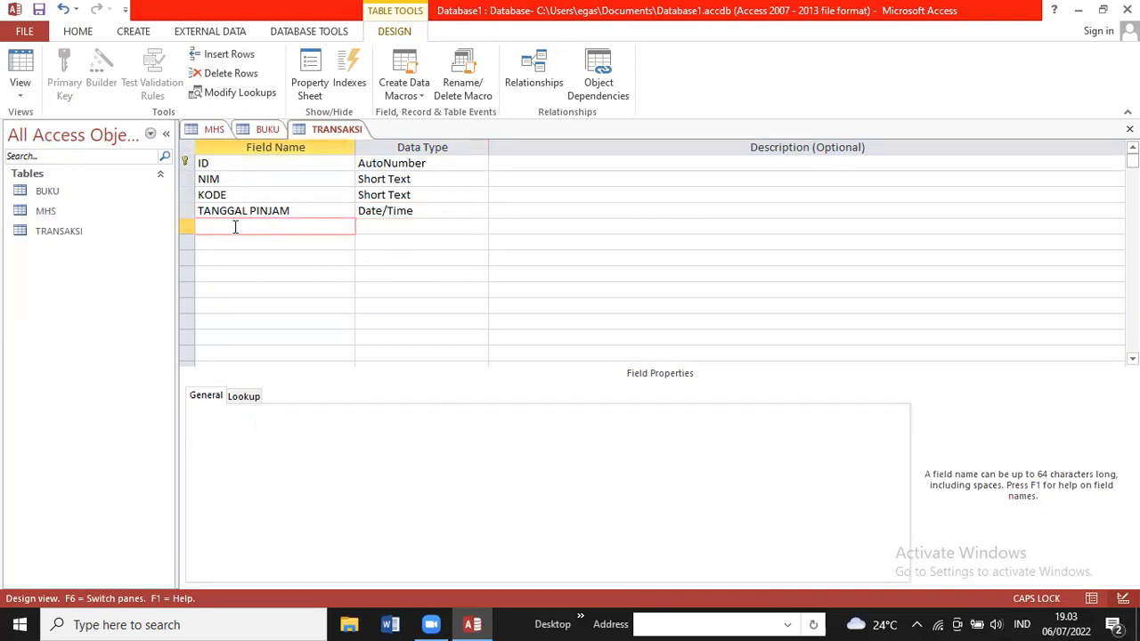
pyautogui.write('TANGGAL B')
pyautogui.press('BackSpace')
pyautogui.press('BackSpace')
pyautogui.write('BALIK')
pyautogui.press('Tab')
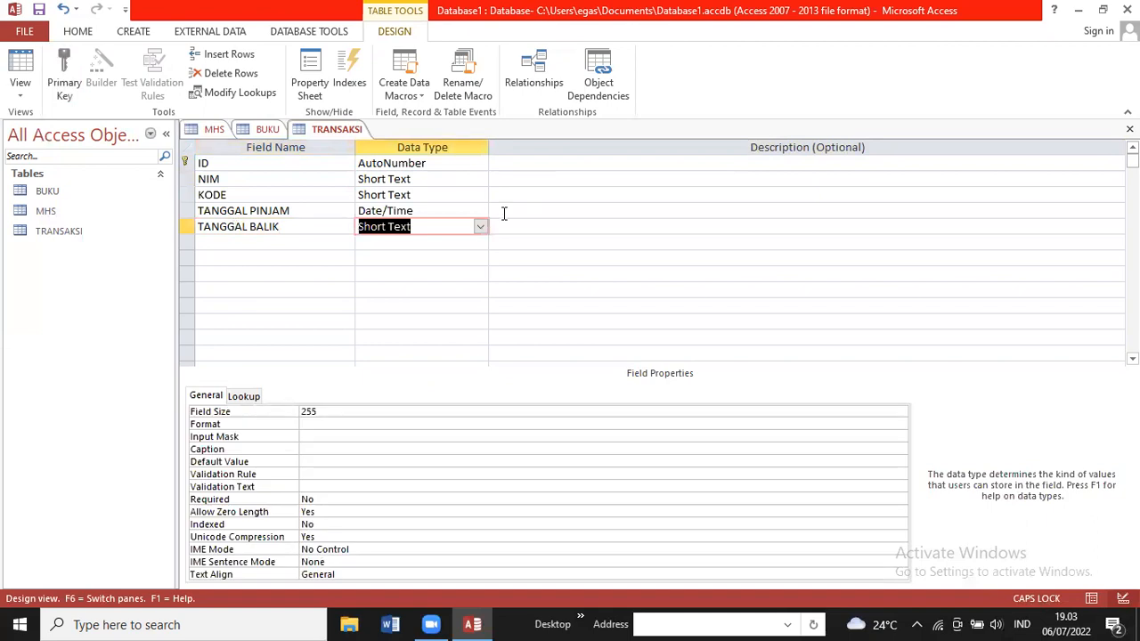
pyautogui.click(480, 228)
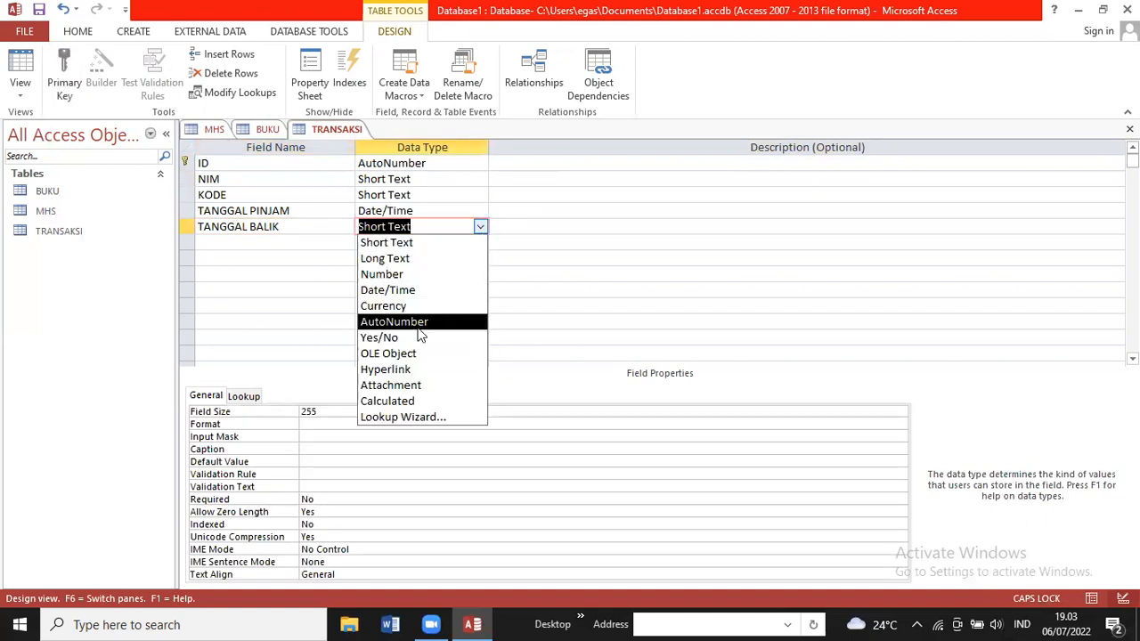
pyautogui.click(415, 289)
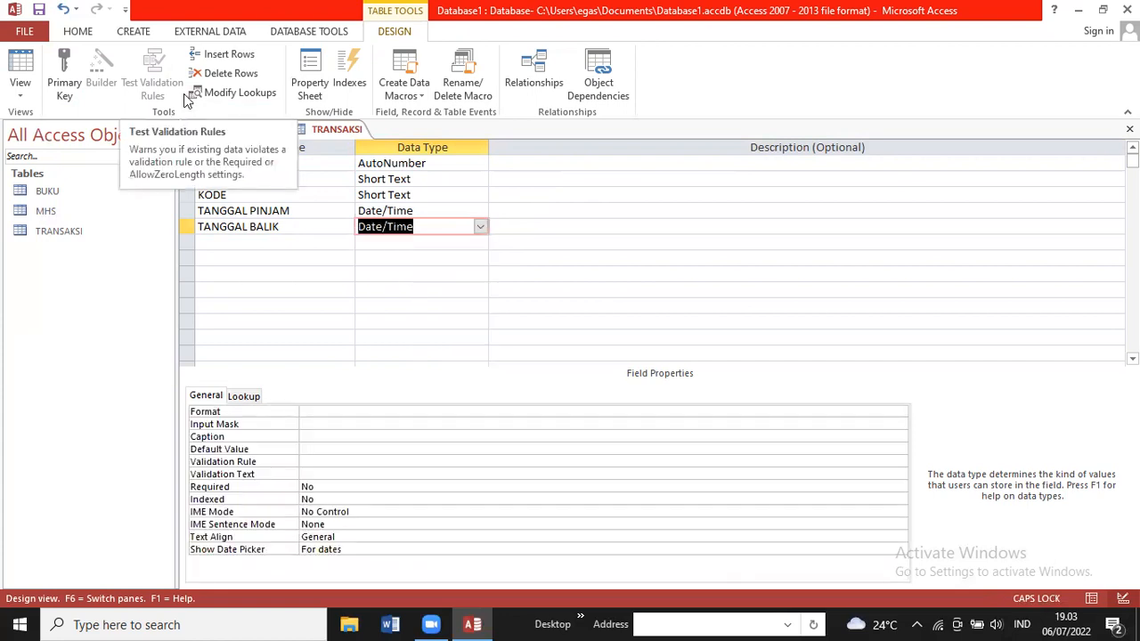
pyautogui.rightClick(338, 129)
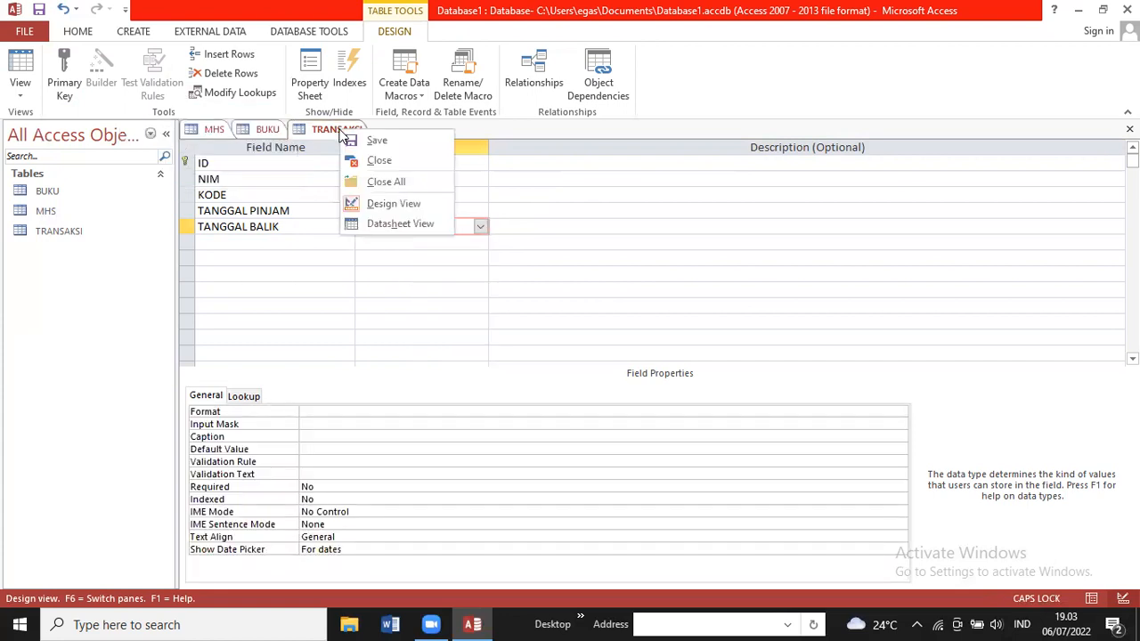
pyautogui.click(370, 141)
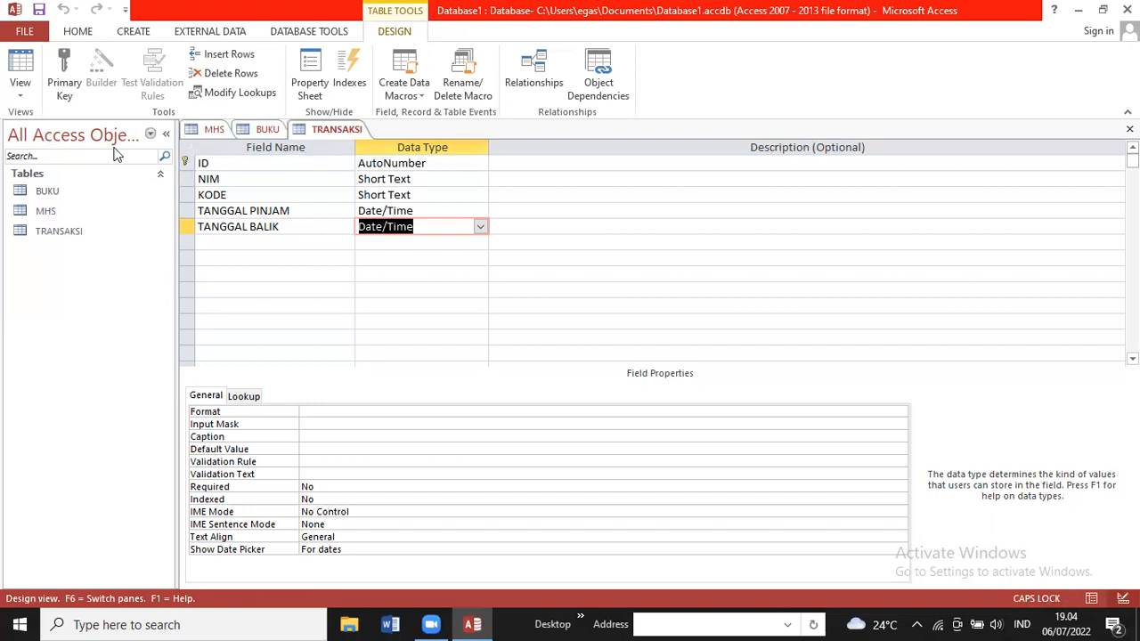
# - Create a new query in design view and add the tables BUKU, MHS and TRANSAKSI to it
pyautogui.click(133, 33)
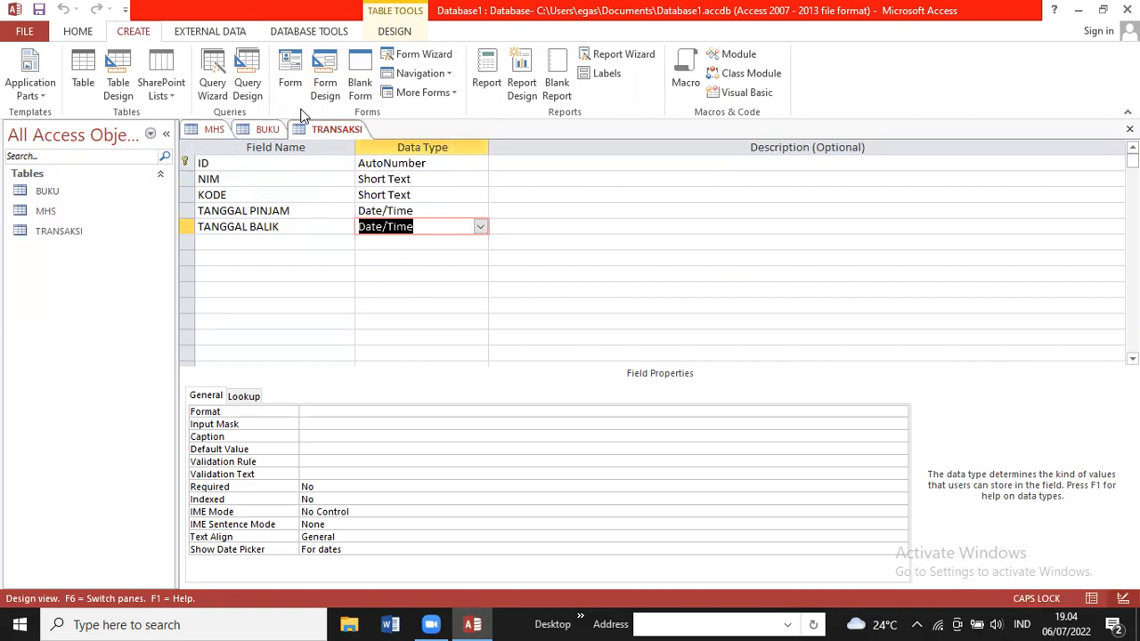
pyautogui.click(251, 84)
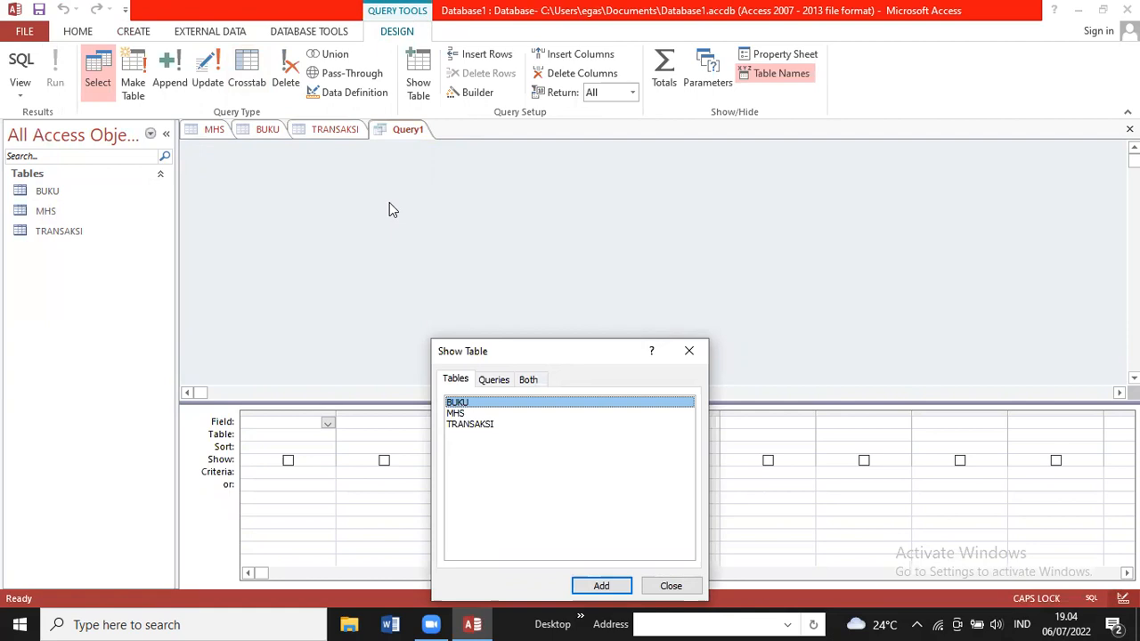
pyautogui.click(602, 588)
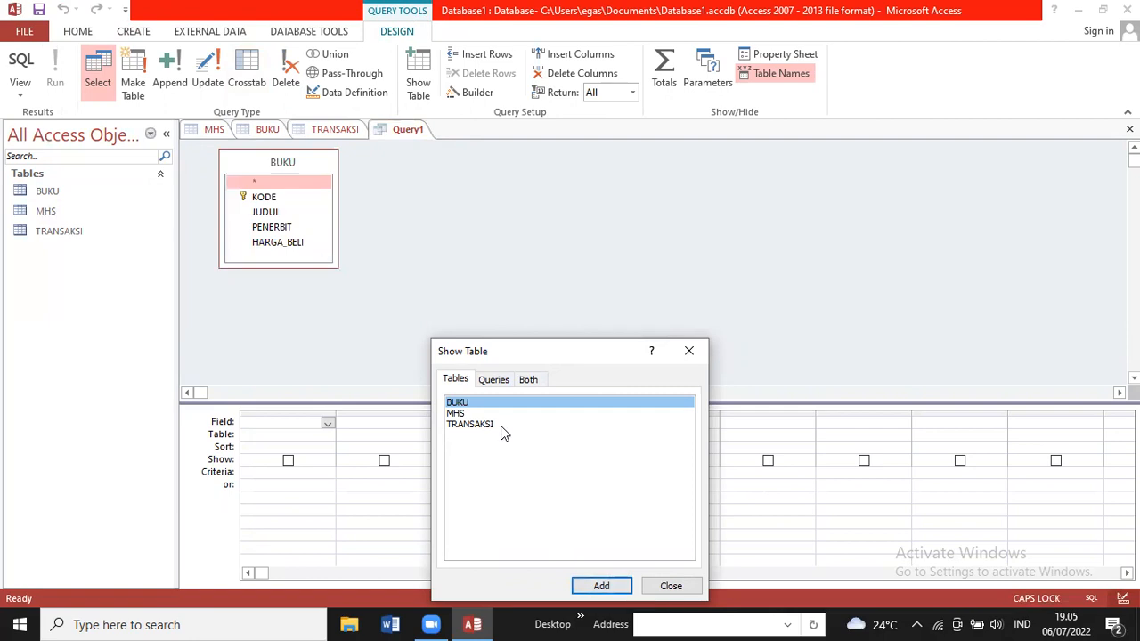
pyautogui.click(457, 414)
pyautogui.click(603, 584)
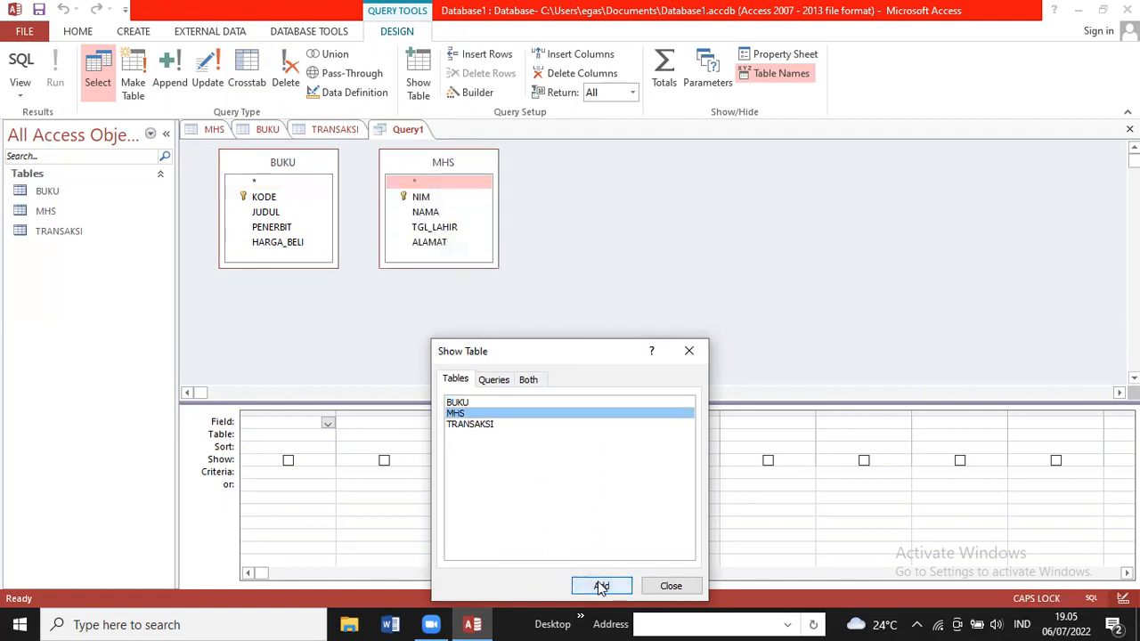
pyautogui.click(490, 426)
pyautogui.click(603, 584)
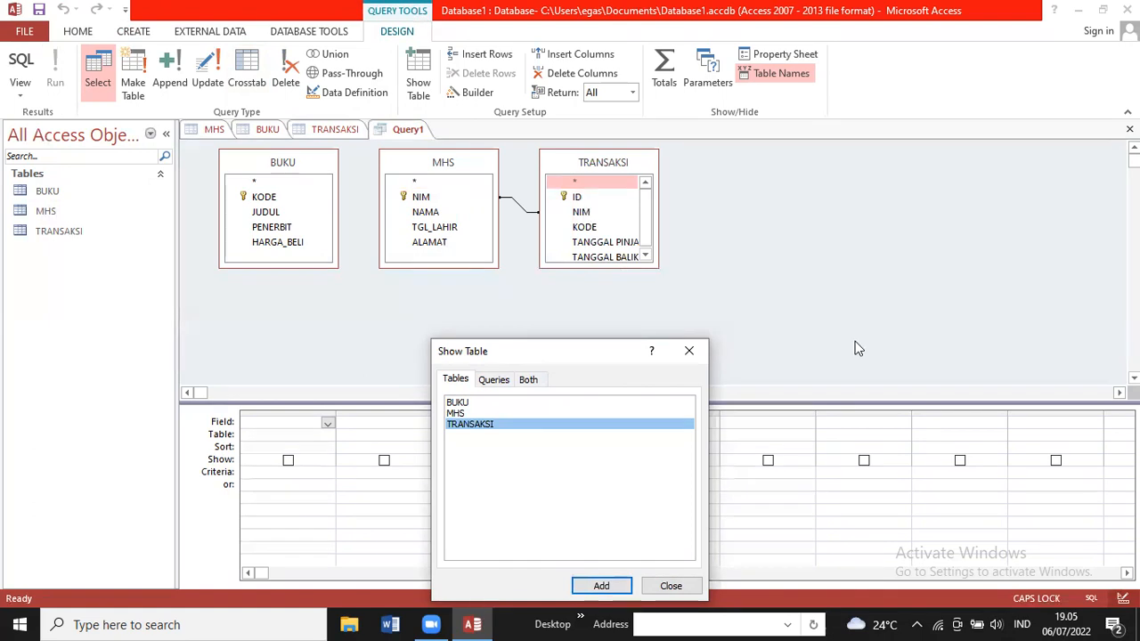
pyautogui.click(673, 585)
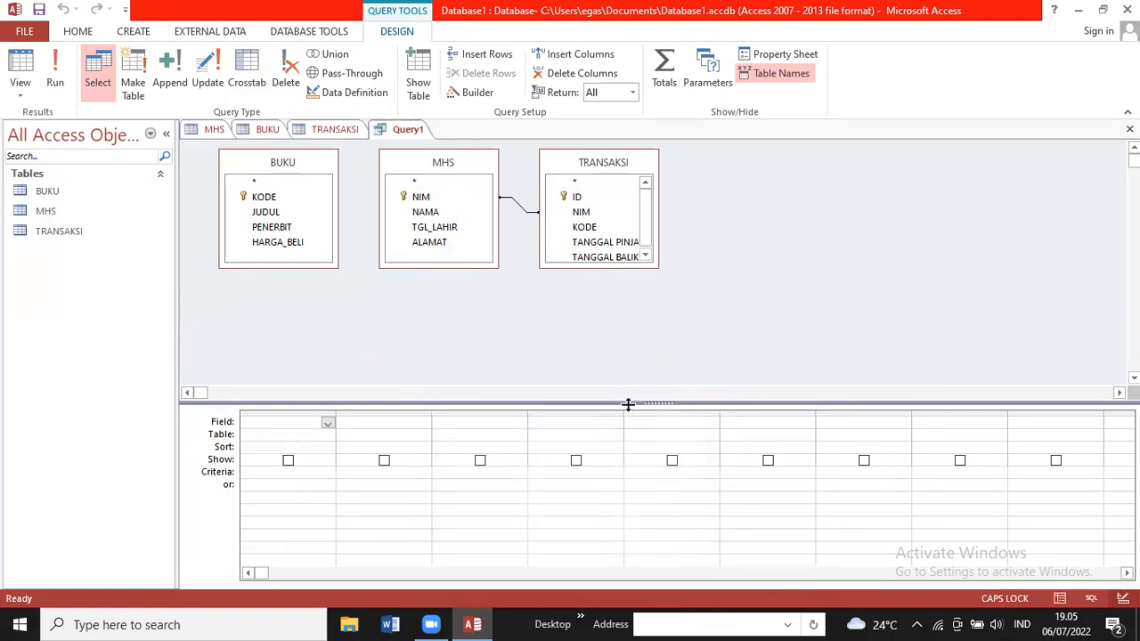
# - Enlarge the query's table area and rearrange its tables, with TRANSAKSI to the lower right of MHS and BUKU below MHS
pyautogui.moveTo(619, 431); pyautogui.dragTo(588, 532)
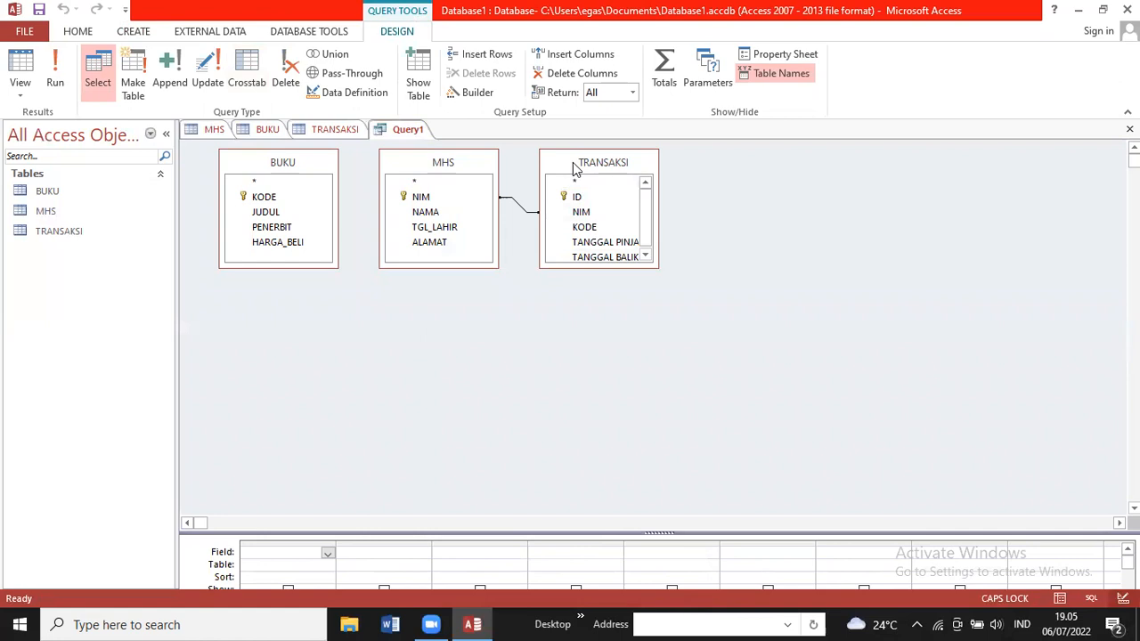
pyautogui.moveTo(575, 170); pyautogui.dragTo(769, 260)
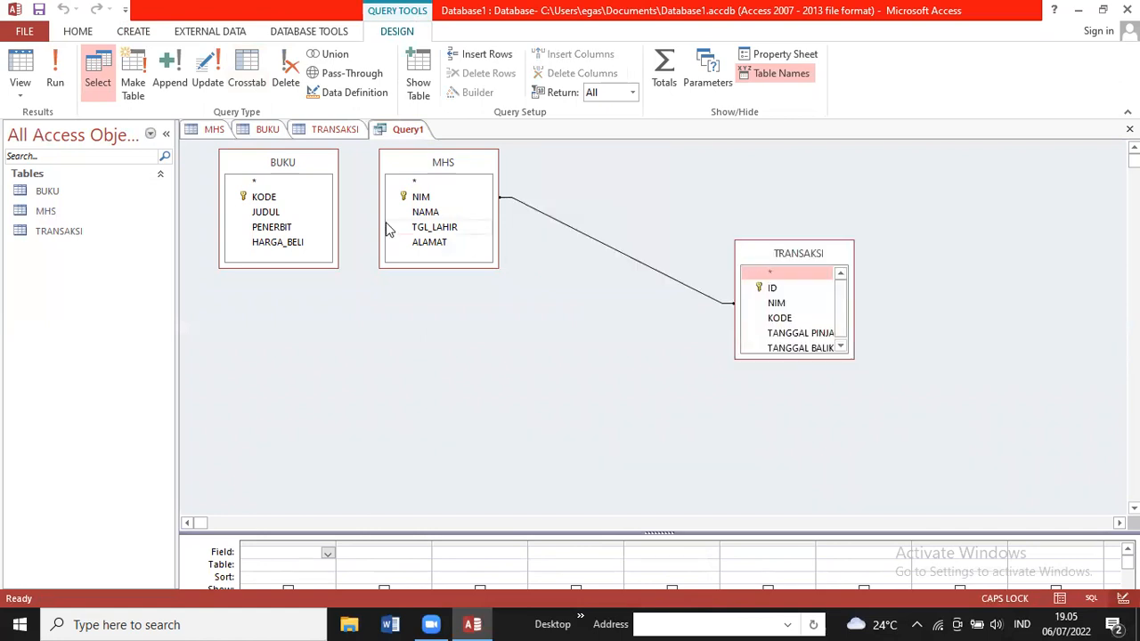
pyautogui.click(254, 182)
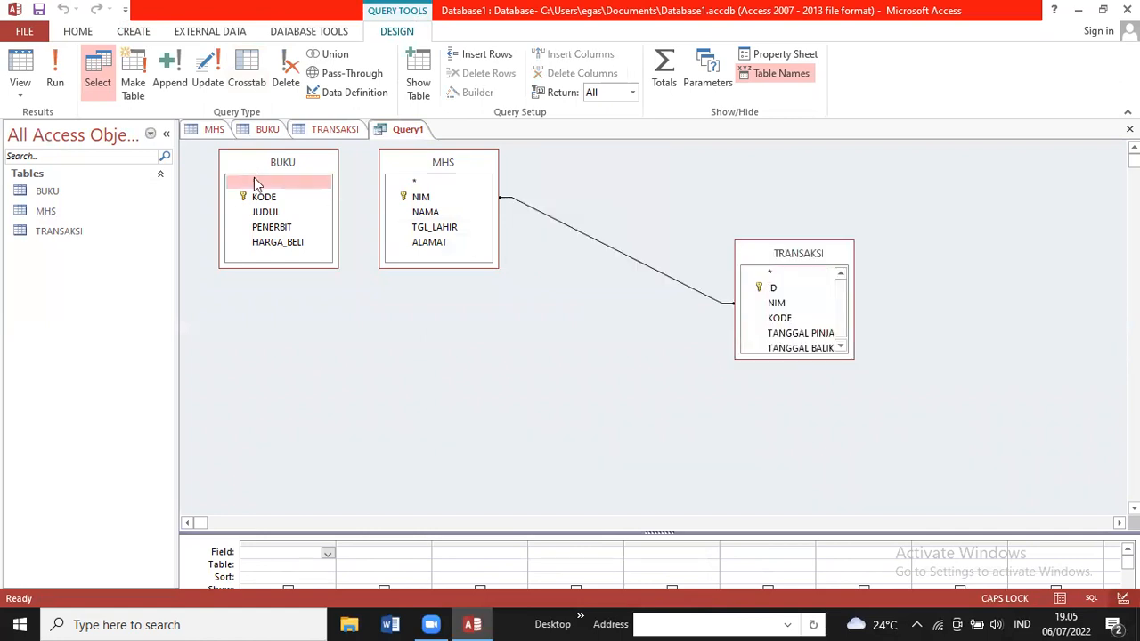
pyautogui.moveTo(254, 178); pyautogui.dragTo(419, 386)
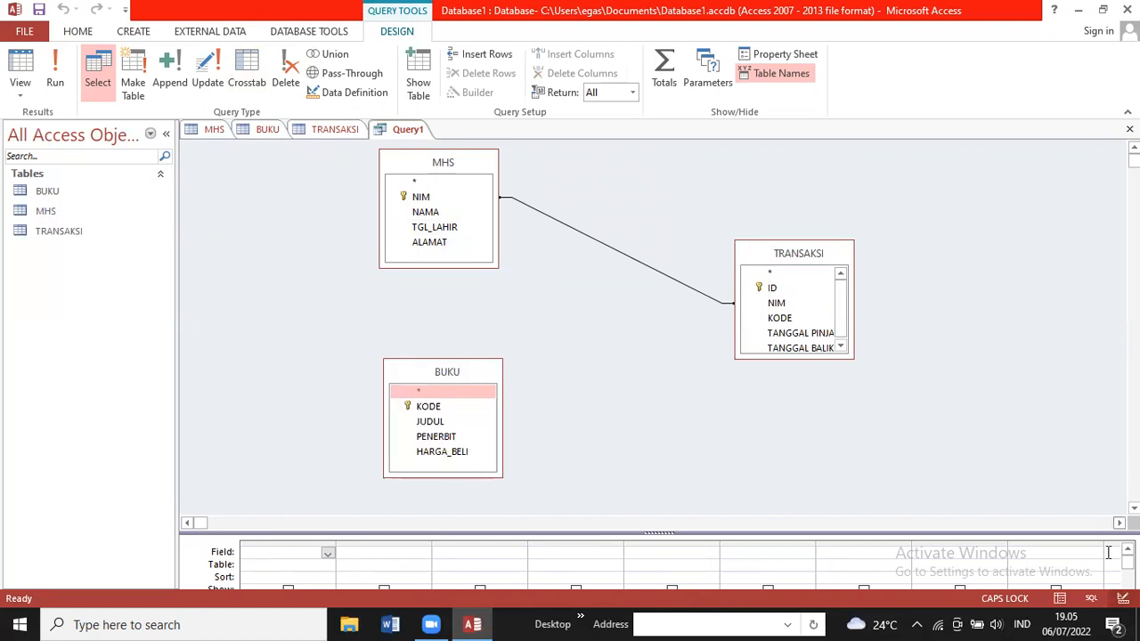
pyautogui.scroll(-3, 650, 321)
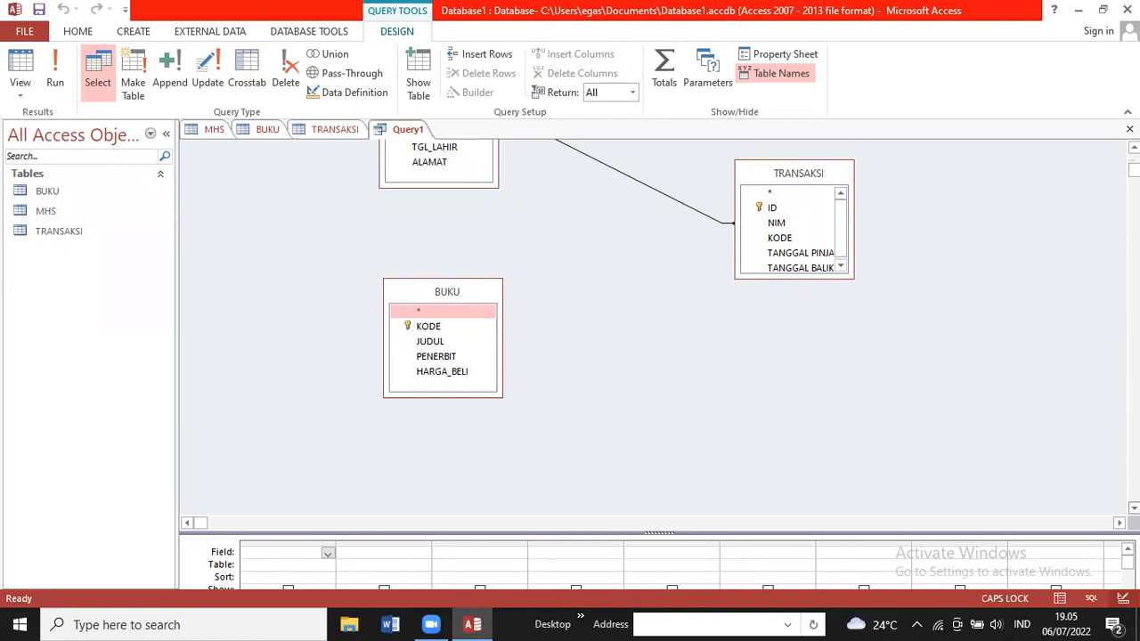
pyautogui.scroll(3, 650, 321)
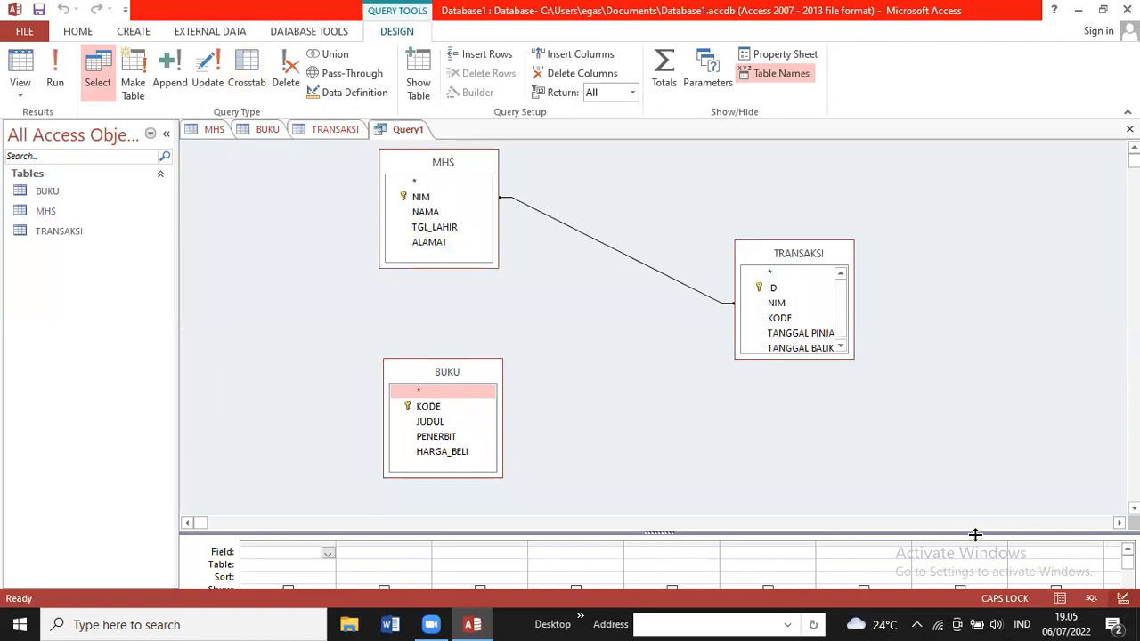
pyautogui.moveTo(975, 535); pyautogui.dragTo(965, 499)
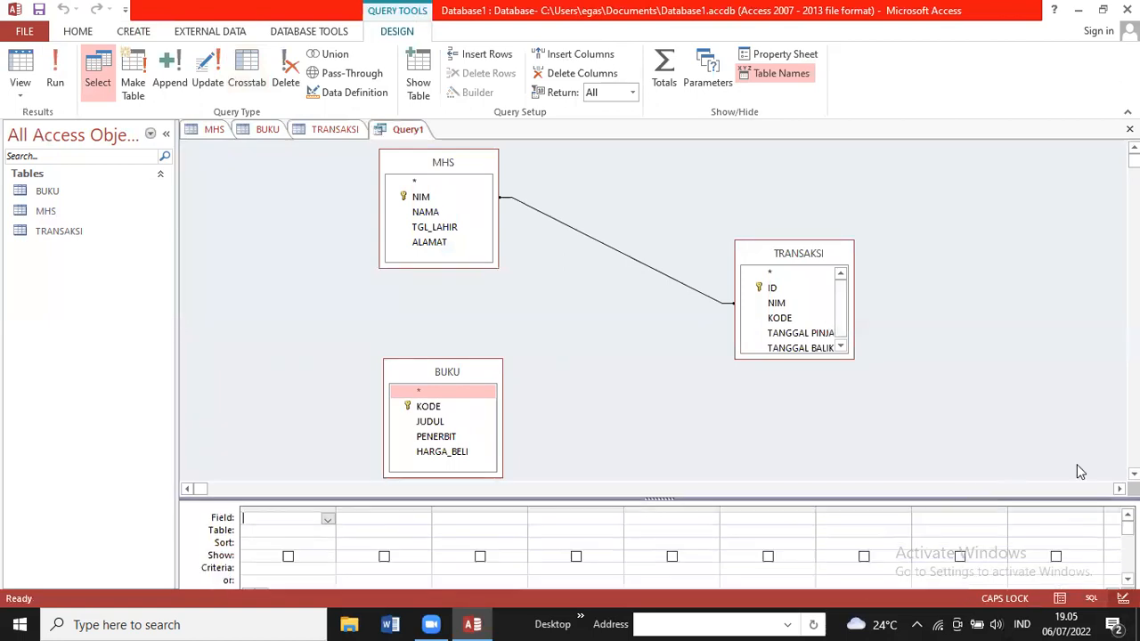
# - Fill the first three columns of the query grid with all fields of each table: BUKU.*, MHS.* and TRANSAKSI.*
pyautogui.click(329, 519)
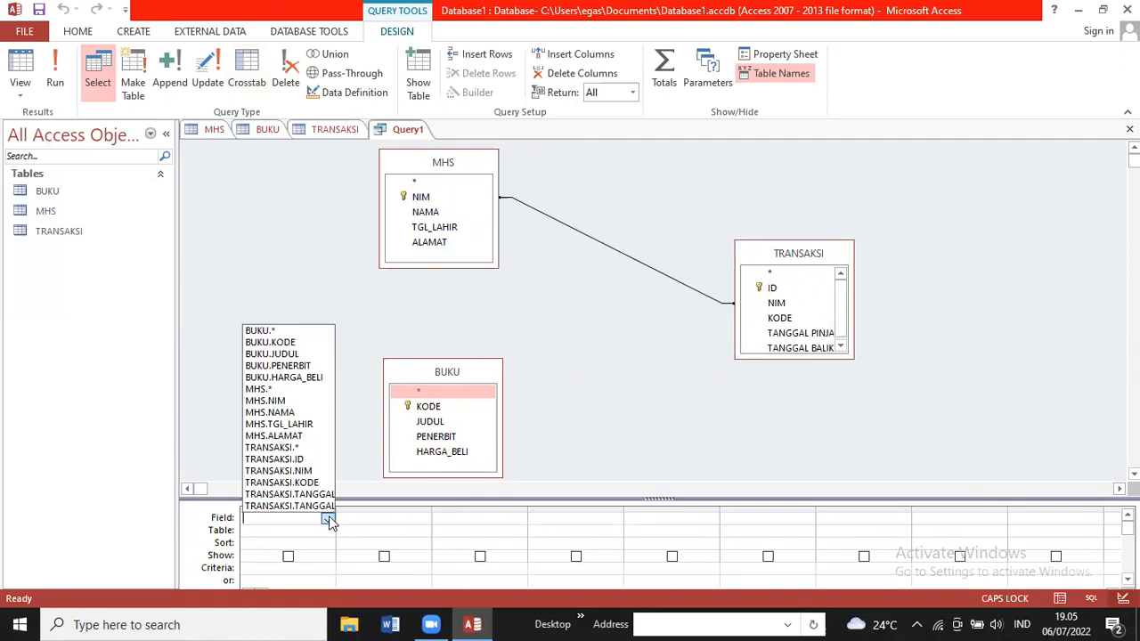
pyautogui.click(274, 331)
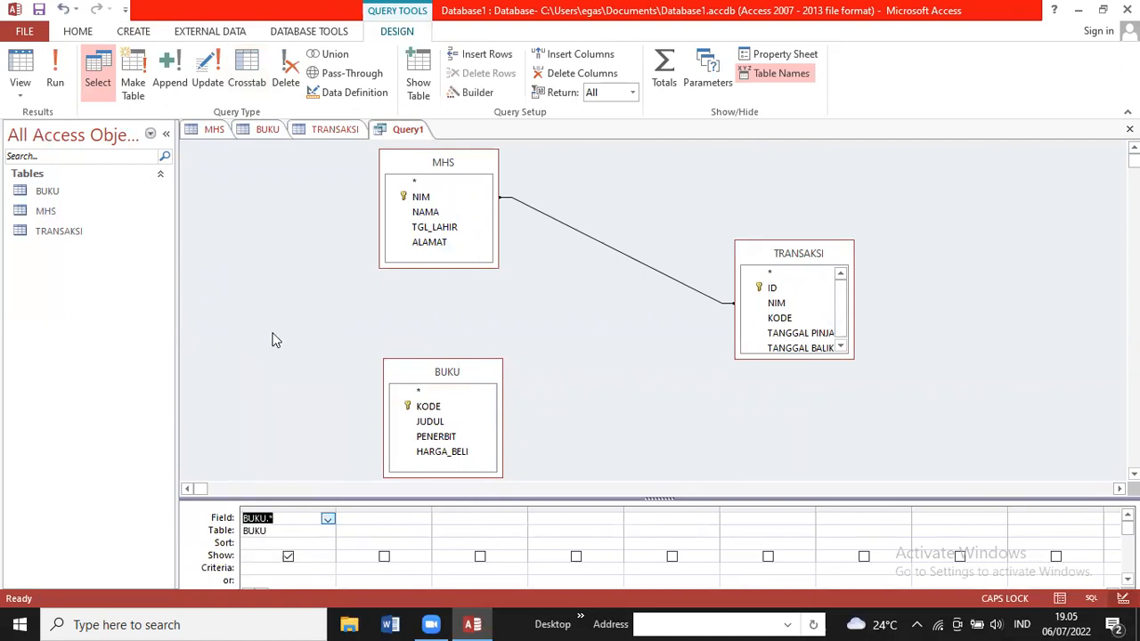
pyautogui.click(415, 520)
pyautogui.click(424, 520)
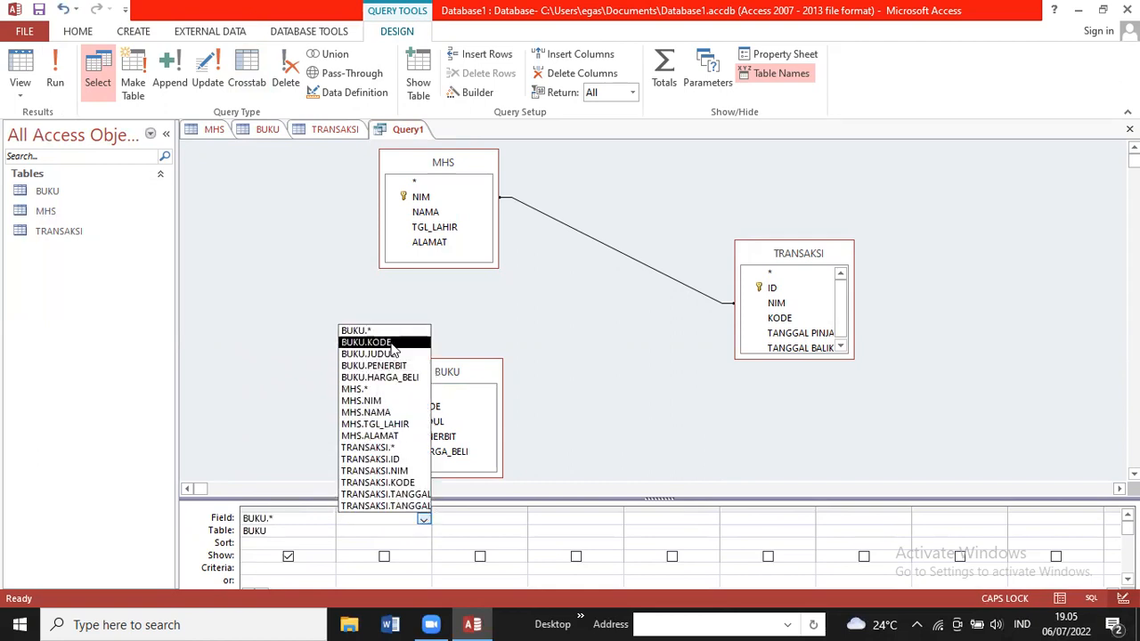
pyautogui.click(382, 389)
pyautogui.click(479, 526)
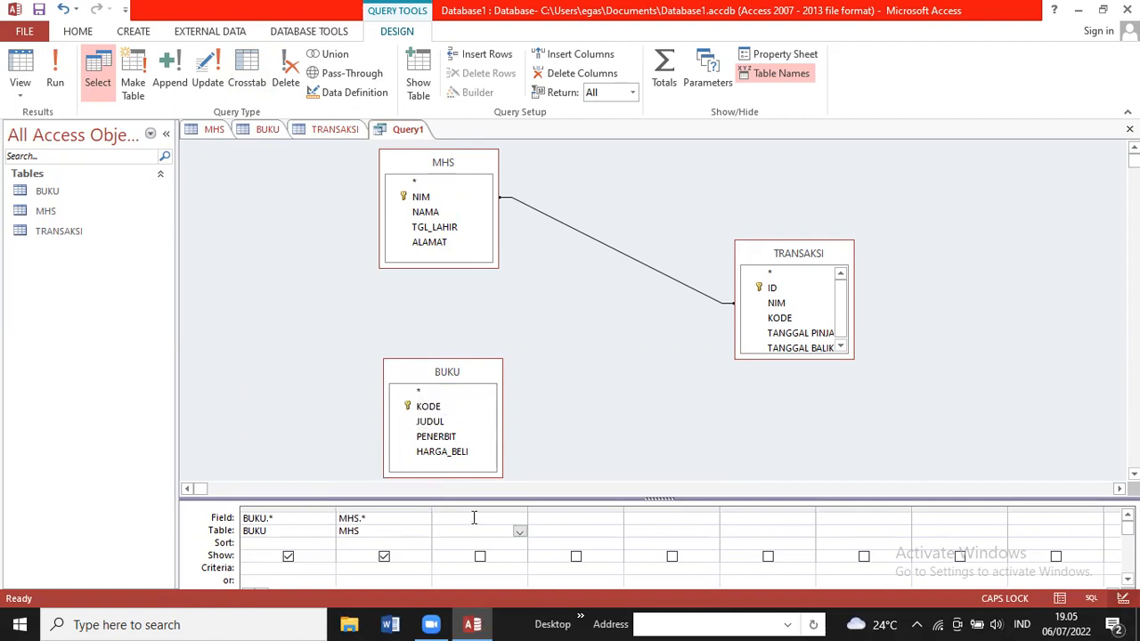
pyautogui.click(519, 527)
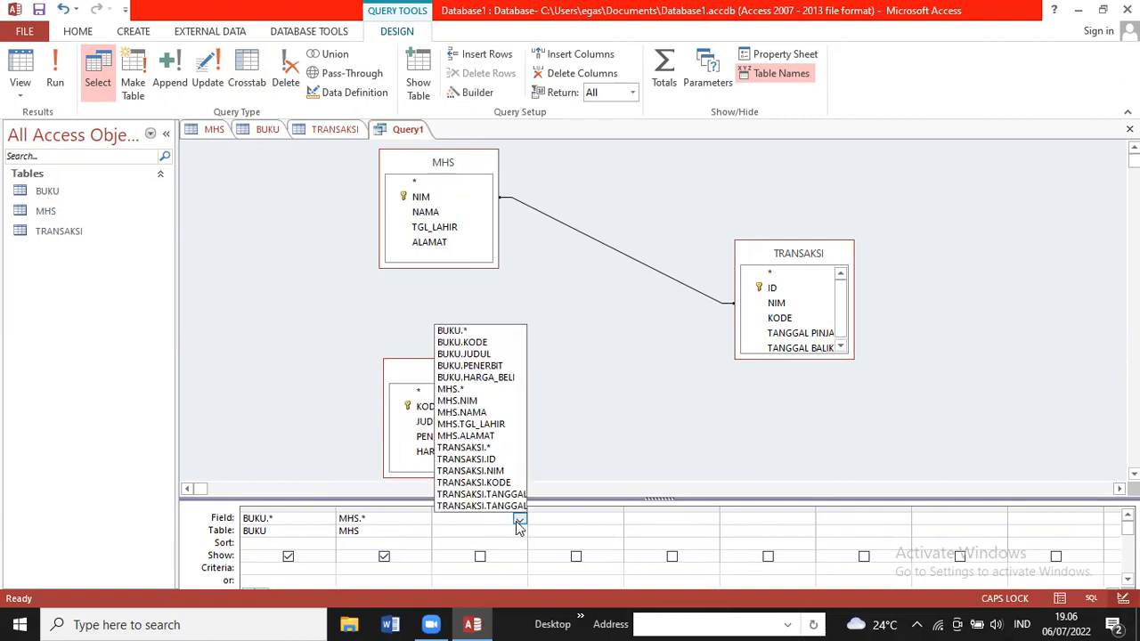
pyautogui.click(485, 450)
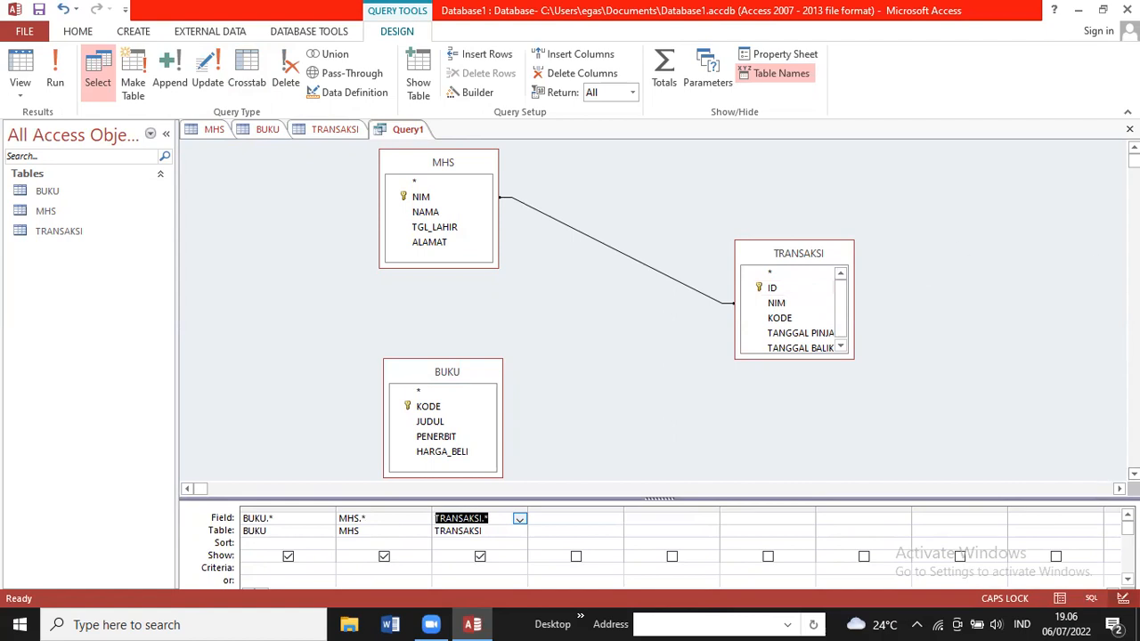
pyautogui.moveTo(1134, 160)
pyautogui.mouseDown()
pyautogui.moveTo(1134, 196)
pyautogui.moveTo(1134, 161)
pyautogui.mouseUp()
pyautogui.click(135, 34)
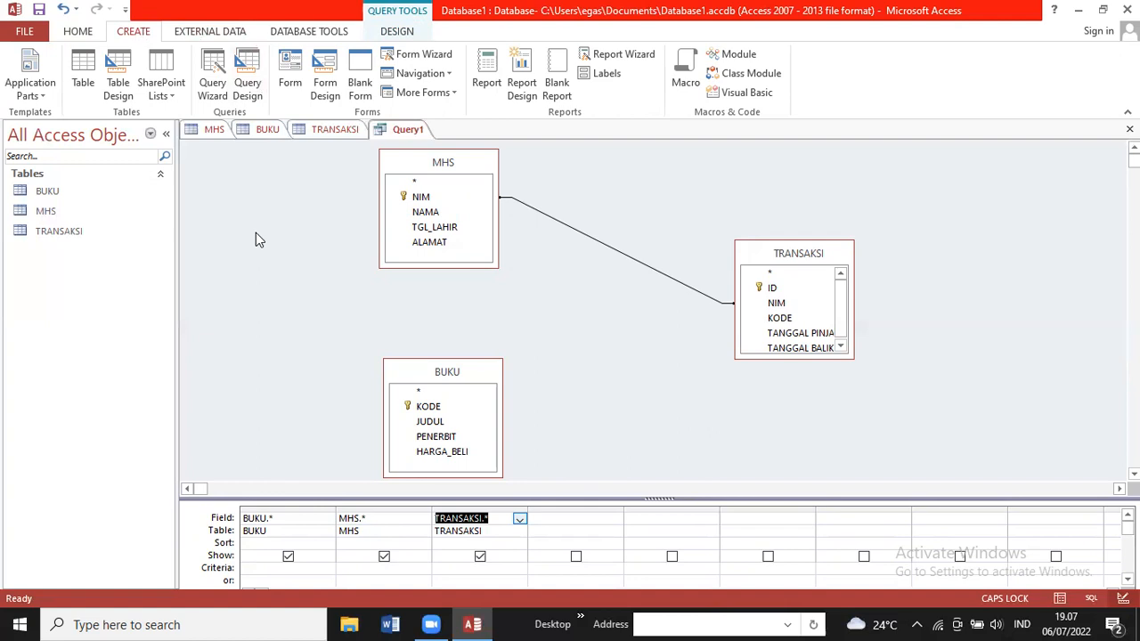
pyautogui.click(570, 401)
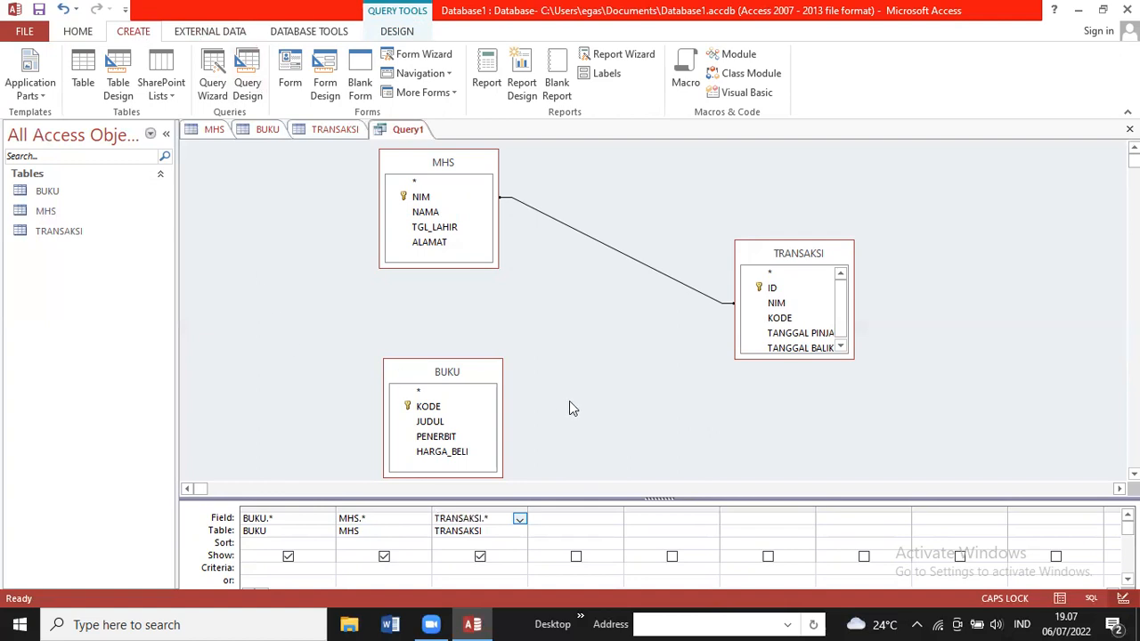